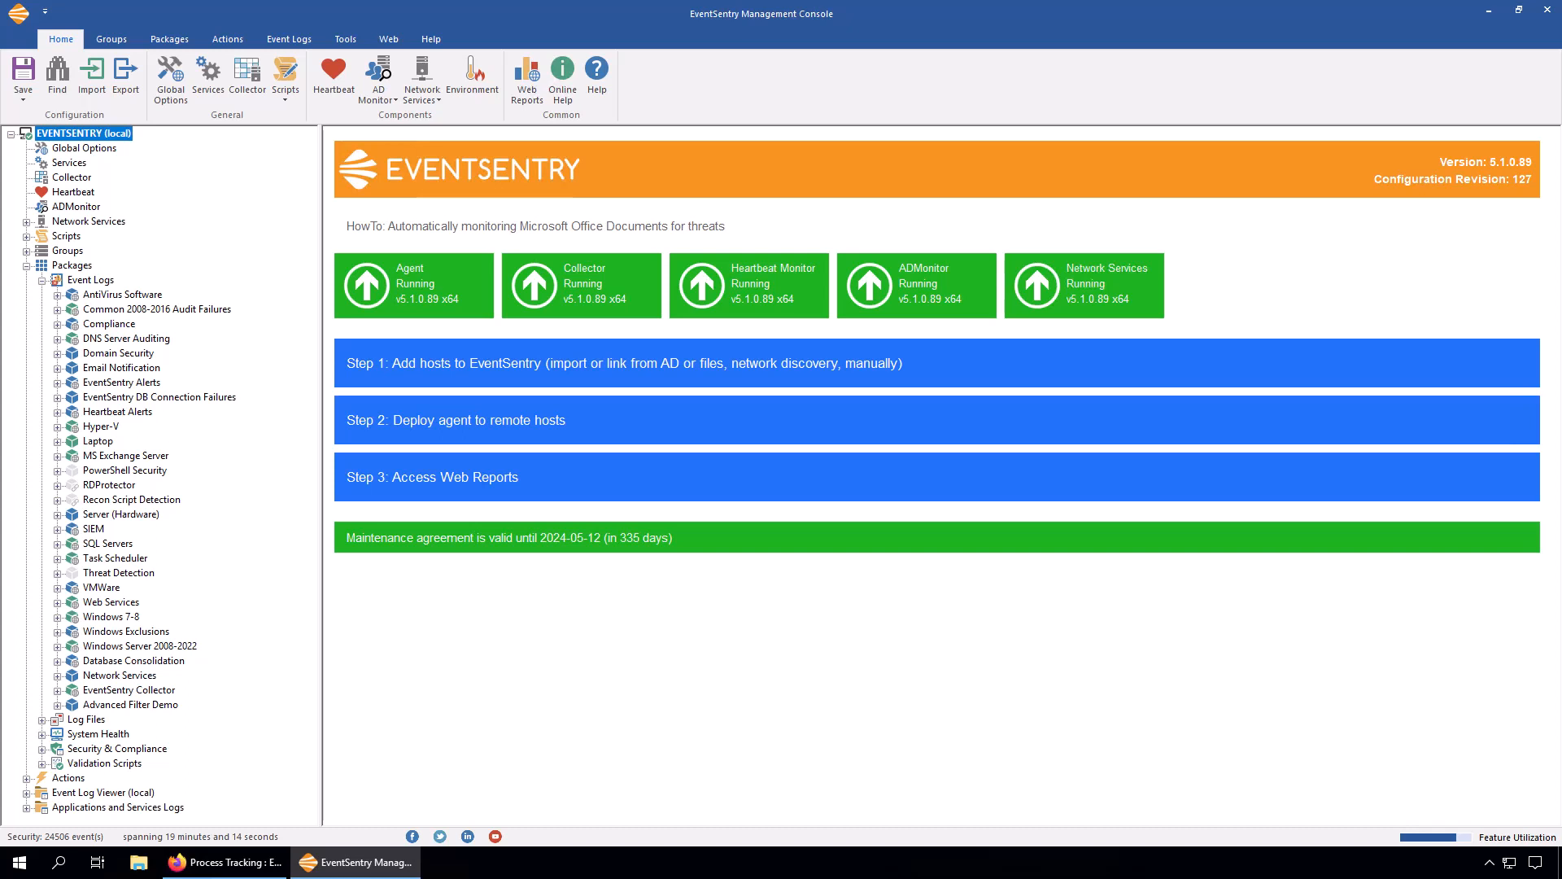
Step: Open the Calculator Launch filter in the Advanced Filter Demo event log package
{"action": "left_click", "coordinate": [133, 705]}
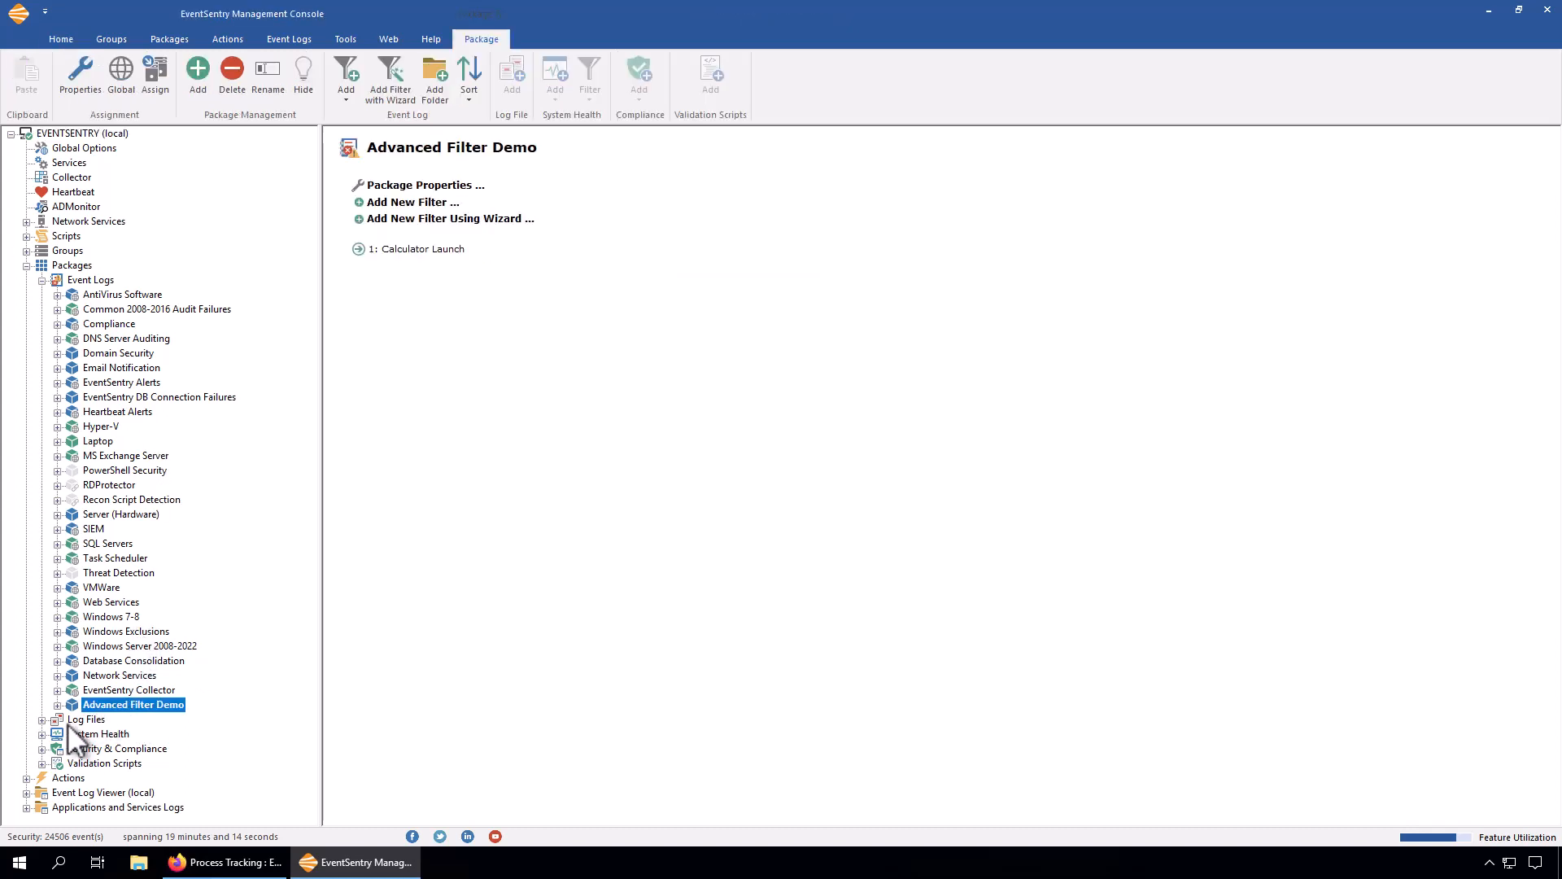
{"action": "left_click", "coordinate": [57, 704]}
{"action": "left_click", "coordinate": [134, 719]}
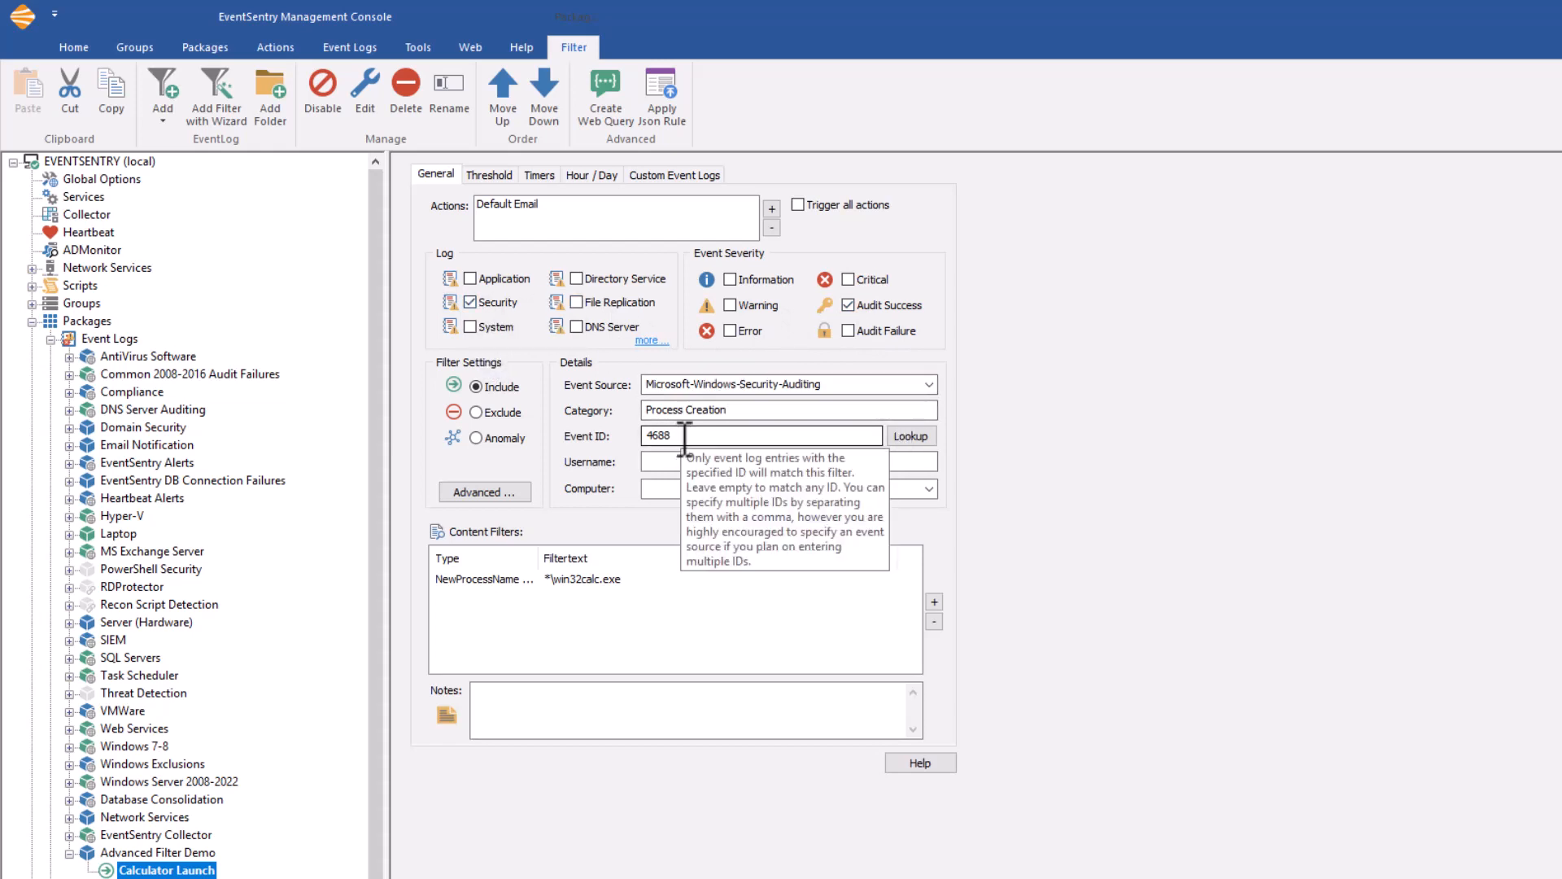
Step: Widen the content filter list's Type column and inspect the settings of the NewProcessName content filter
{"action": "left_click_drag", "start_coordinate": [541, 558], "coordinate": [609, 558]}
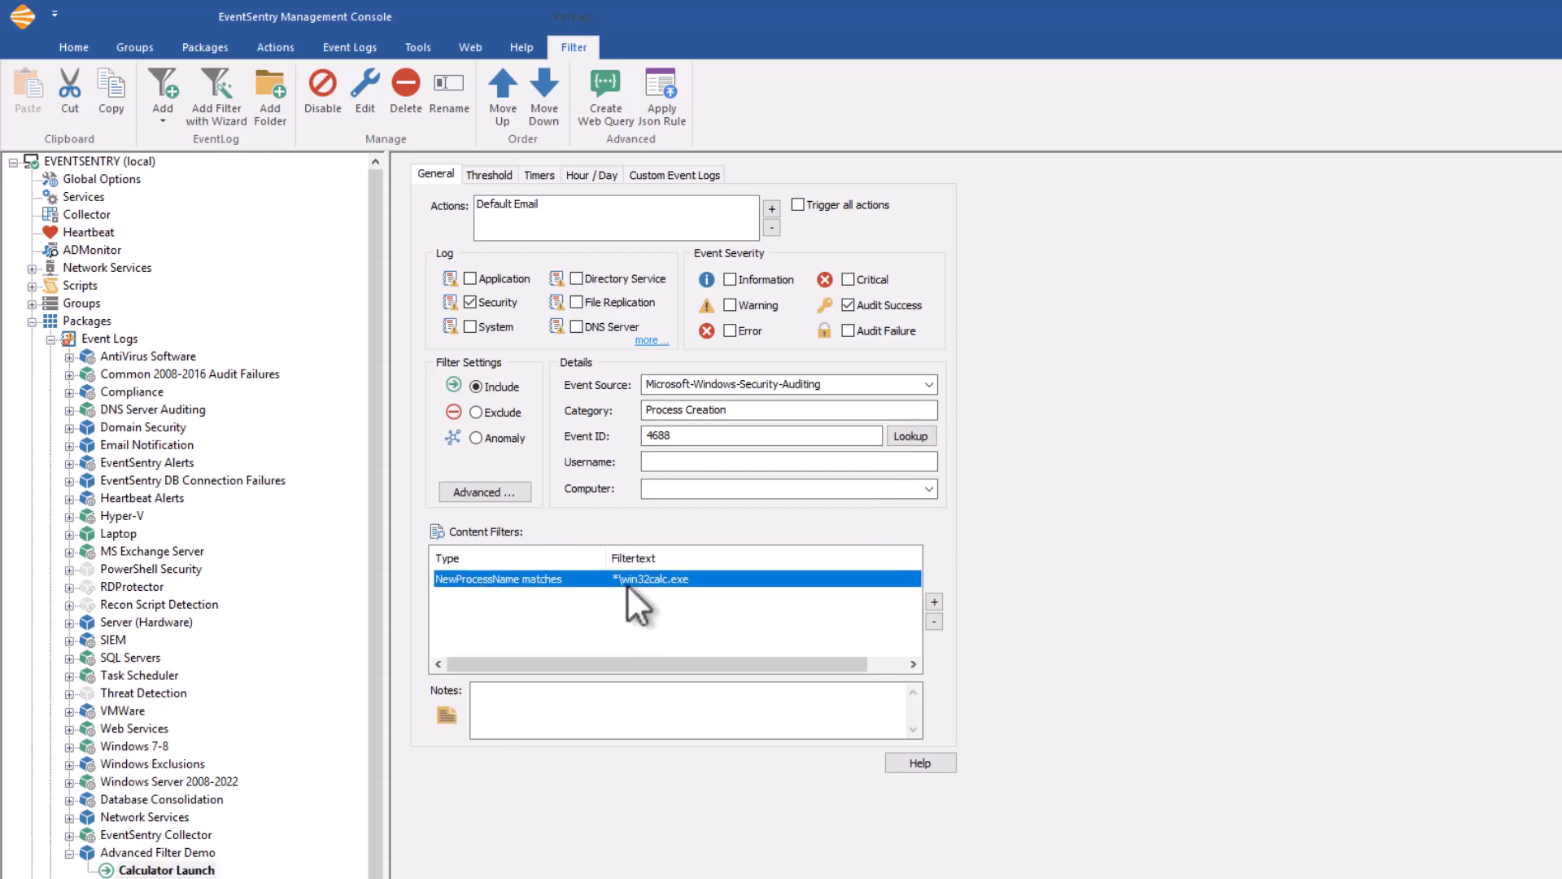
{"action": "double_click", "coordinate": [630, 579]}
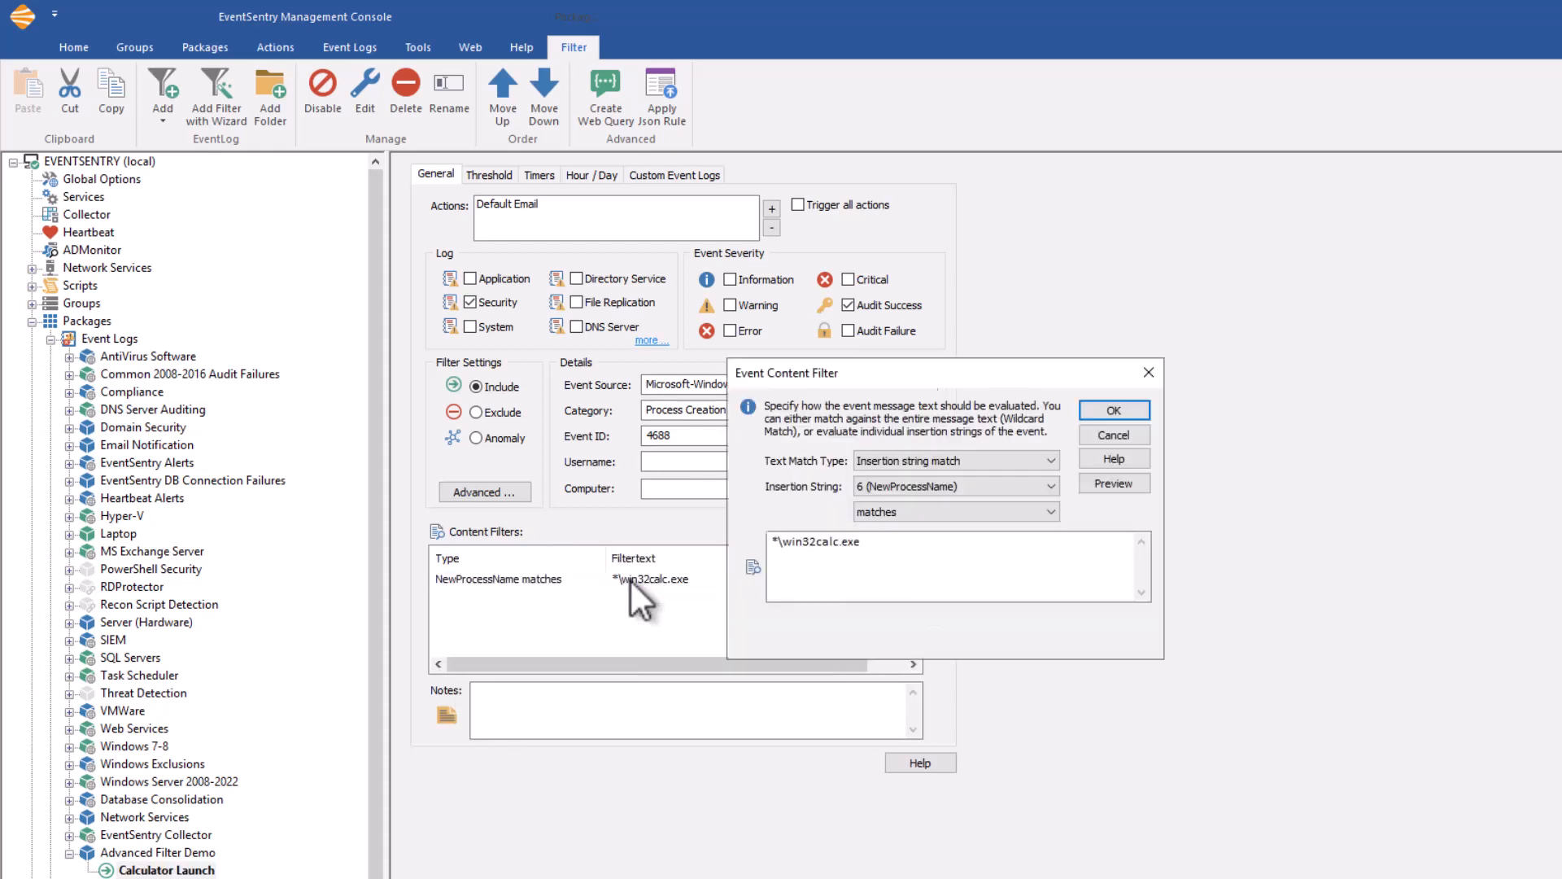
{"action": "left_click", "coordinate": [779, 542]}
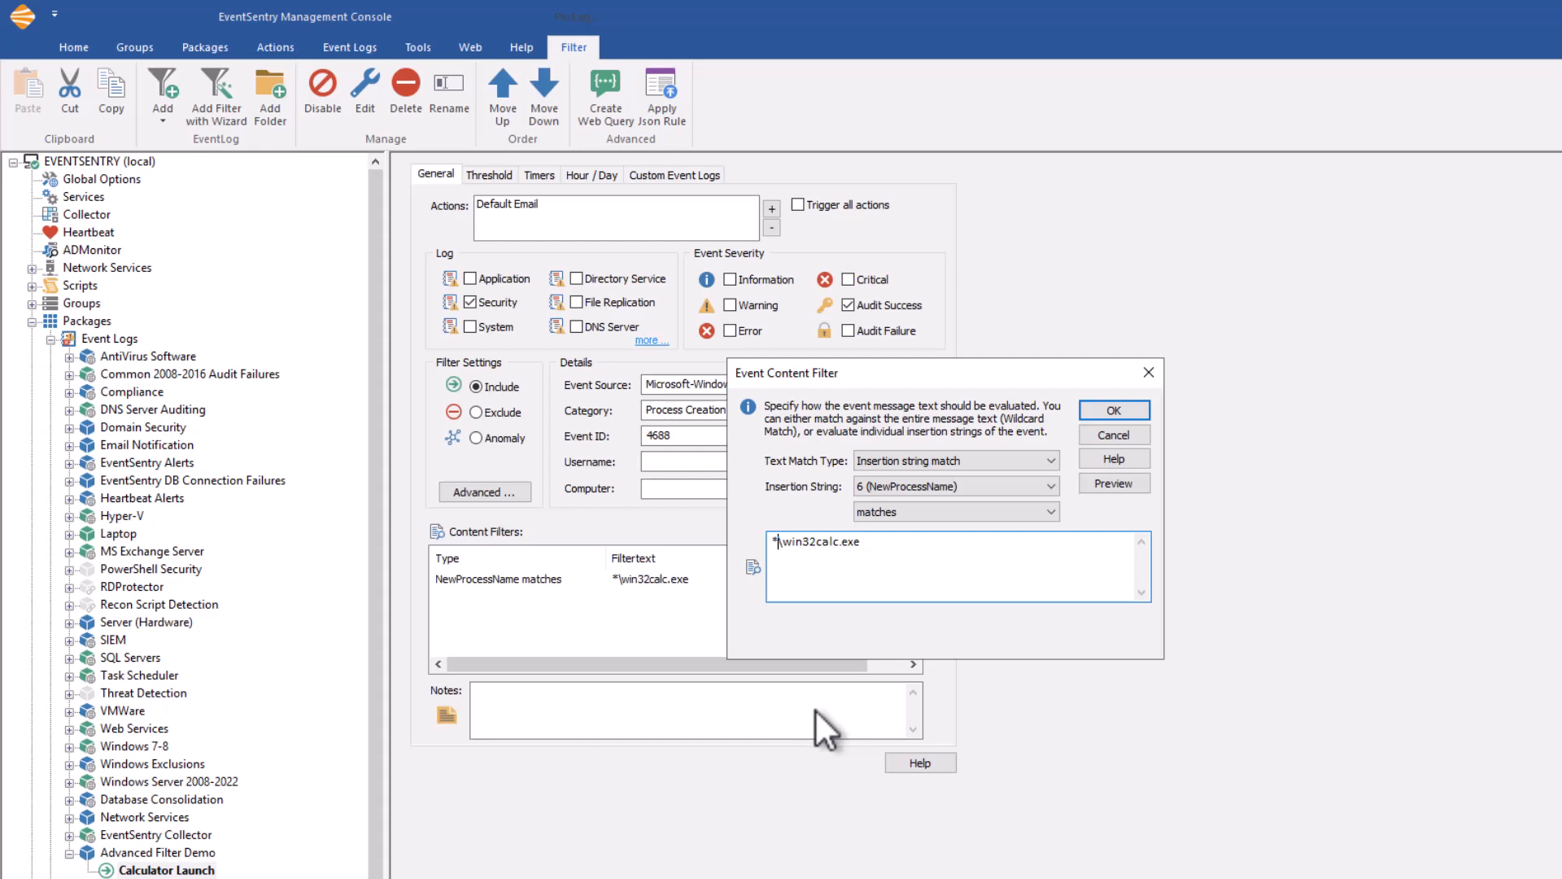
{"action": "key", "text": "Right"}
{"action": "left_click", "coordinate": [1115, 409]}
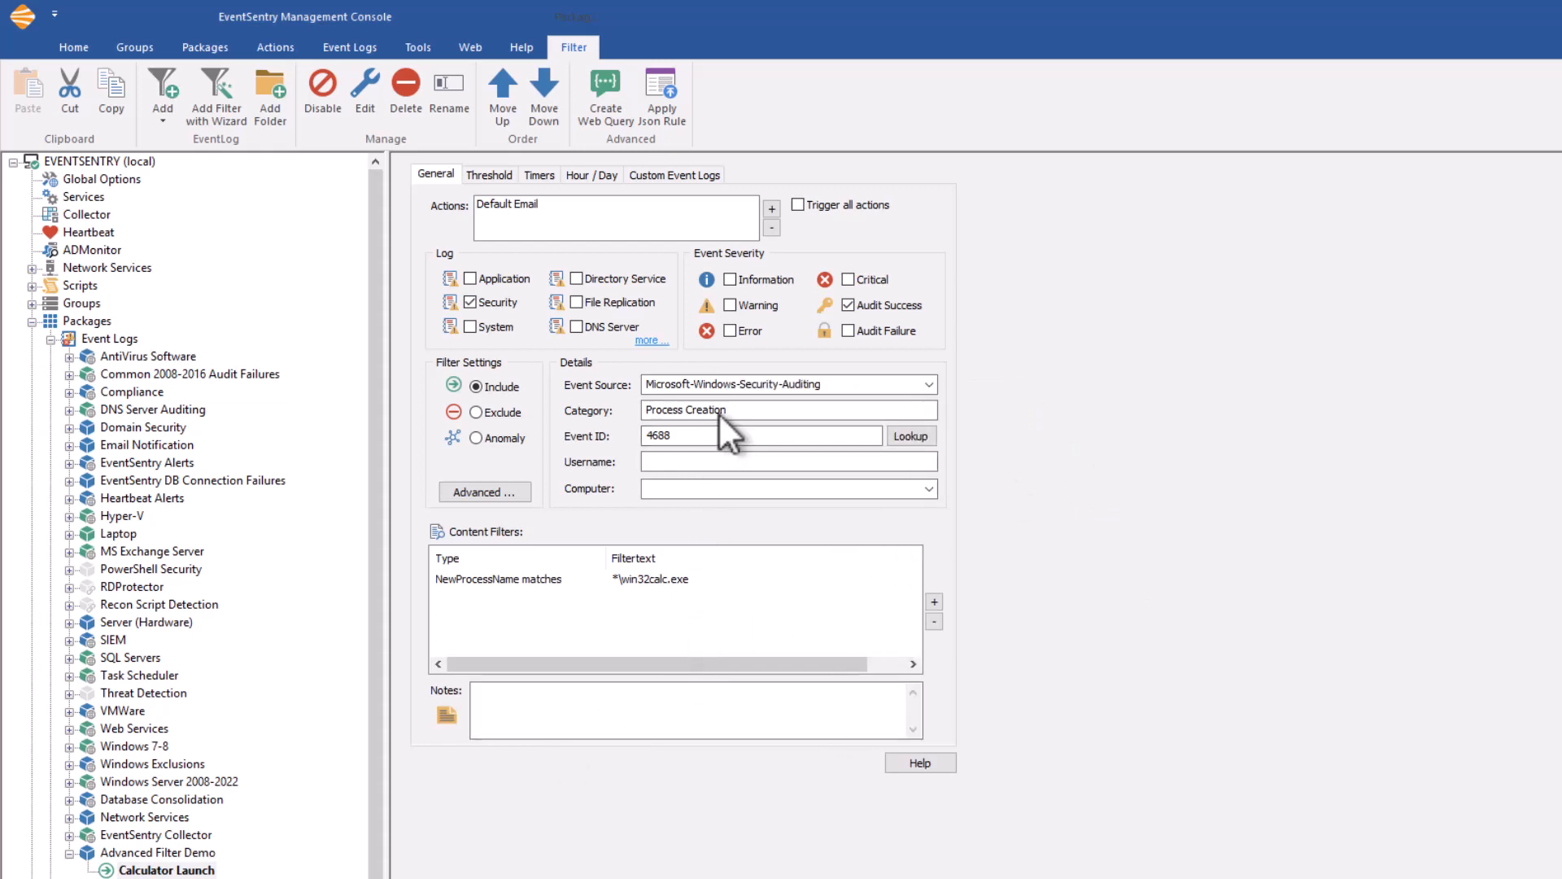
Step: Review the filter's event details, its assigned email action and its content filter entry
{"action": "mouse_move", "coordinate": [742, 411]}
{"action": "left_click", "coordinate": [618, 579]}
{"action": "left_click", "coordinate": [730, 596]}
{"action": "left_click", "coordinate": [521, 202]}
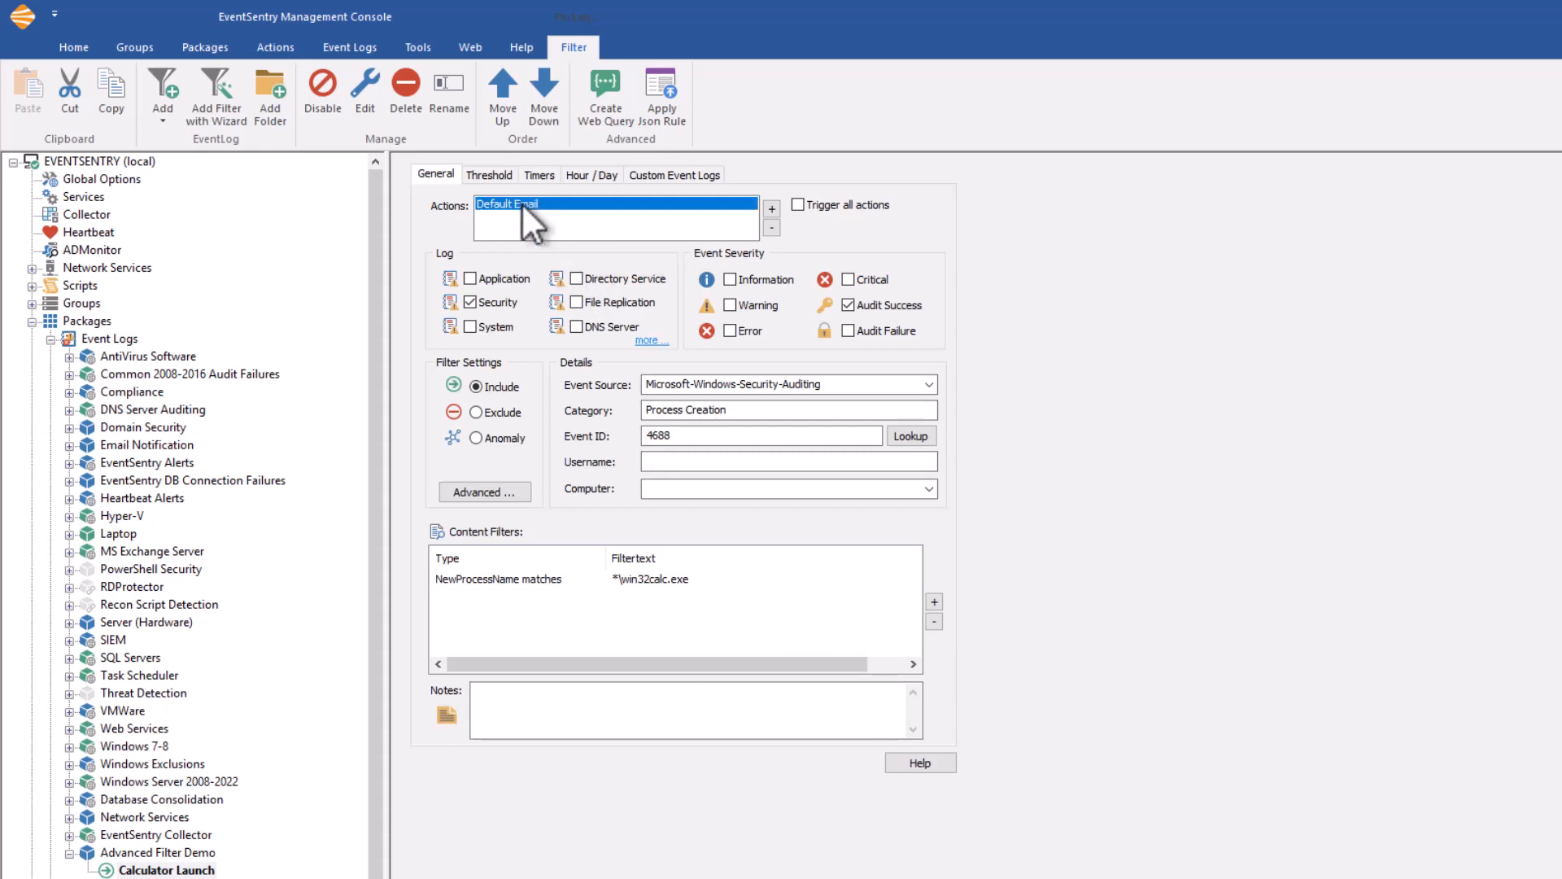
{"action": "left_click", "coordinate": [648, 578]}
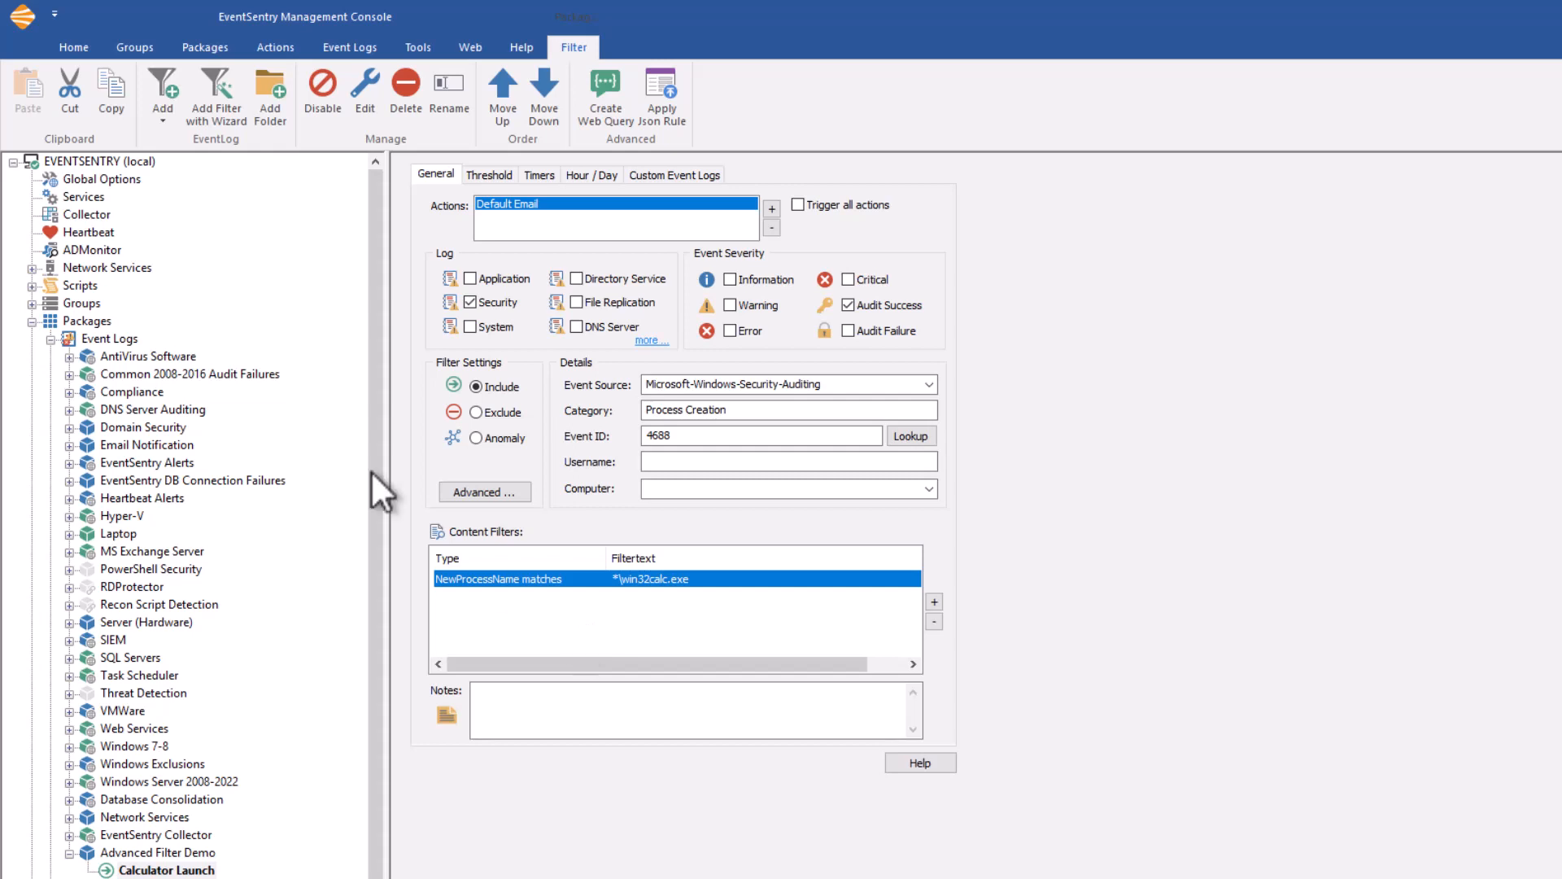
Step: Override the filter's email subject with "Calculator Launched" in the advanced filter options, leaving the message empty
{"action": "left_click", "coordinate": [503, 490]}
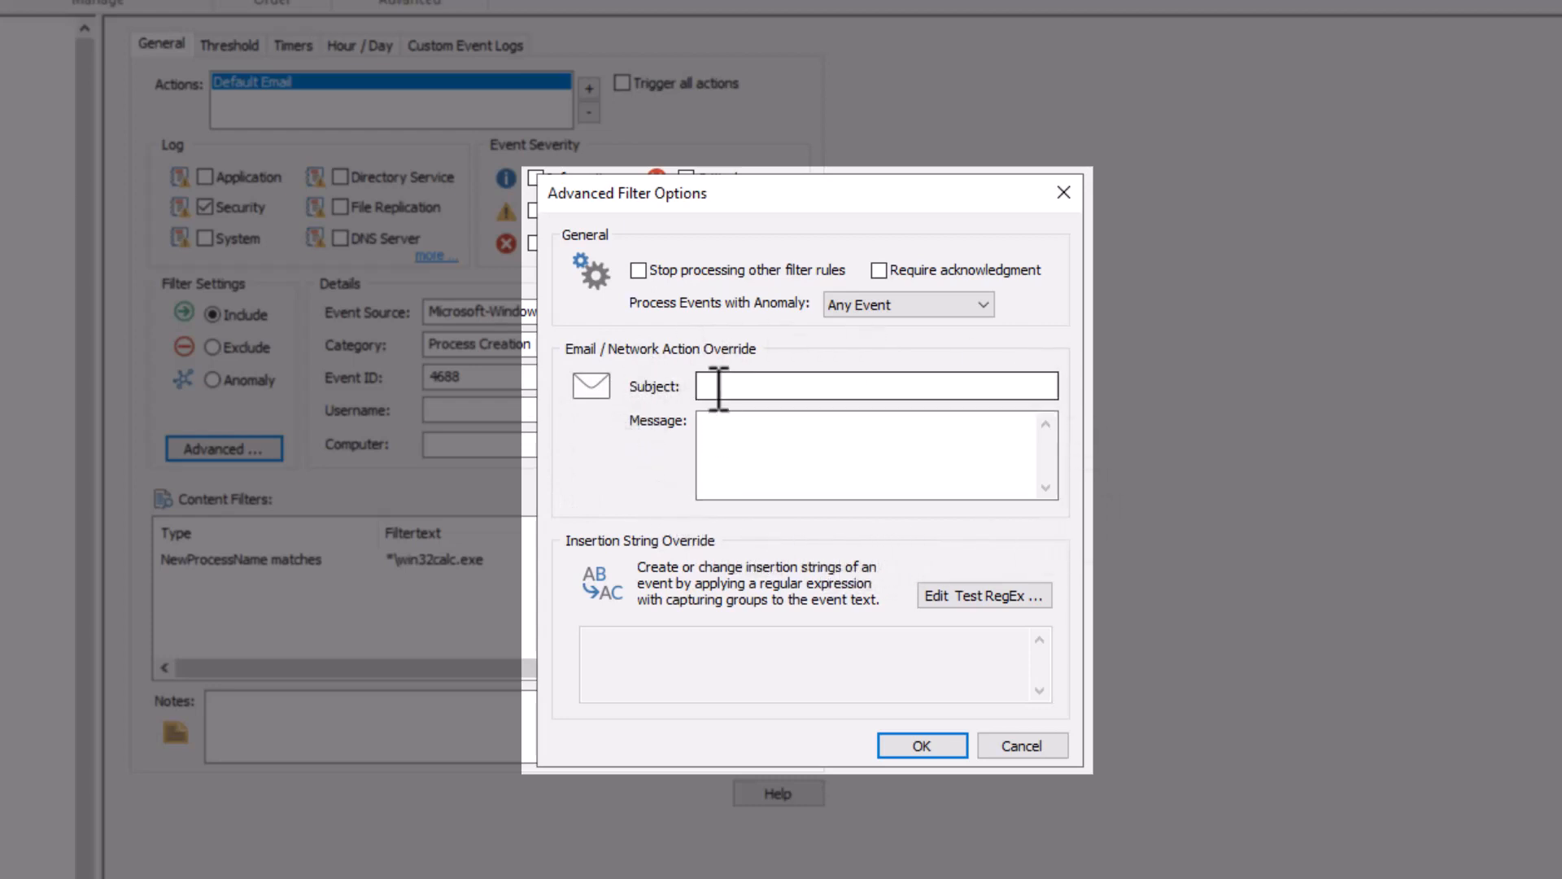
{"action": "mouse_move", "coordinate": [730, 431]}
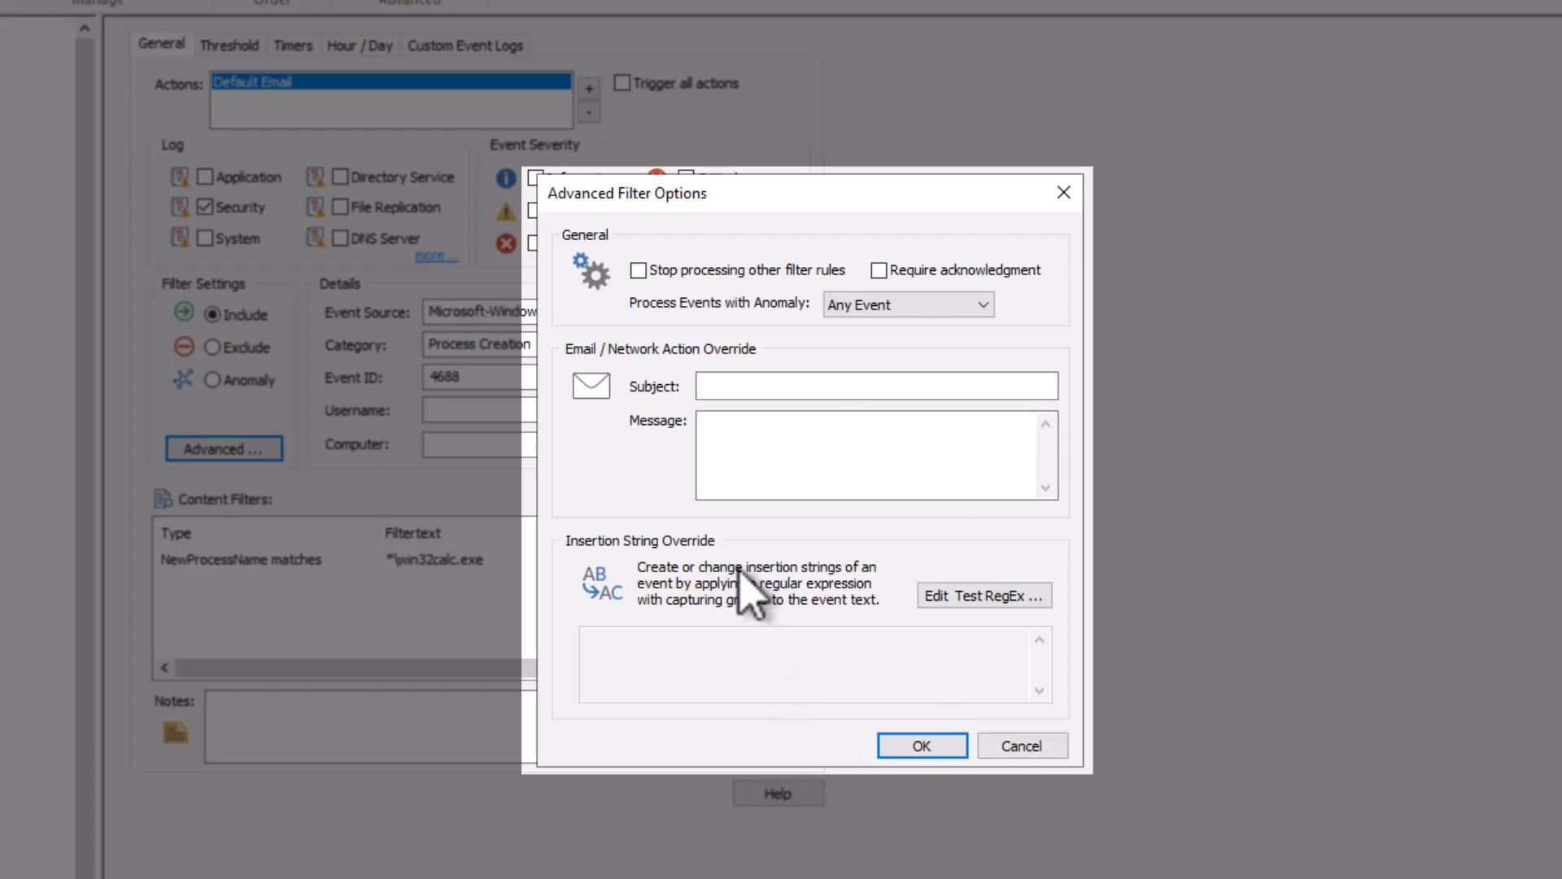
{"action": "left_click", "coordinate": [744, 385]}
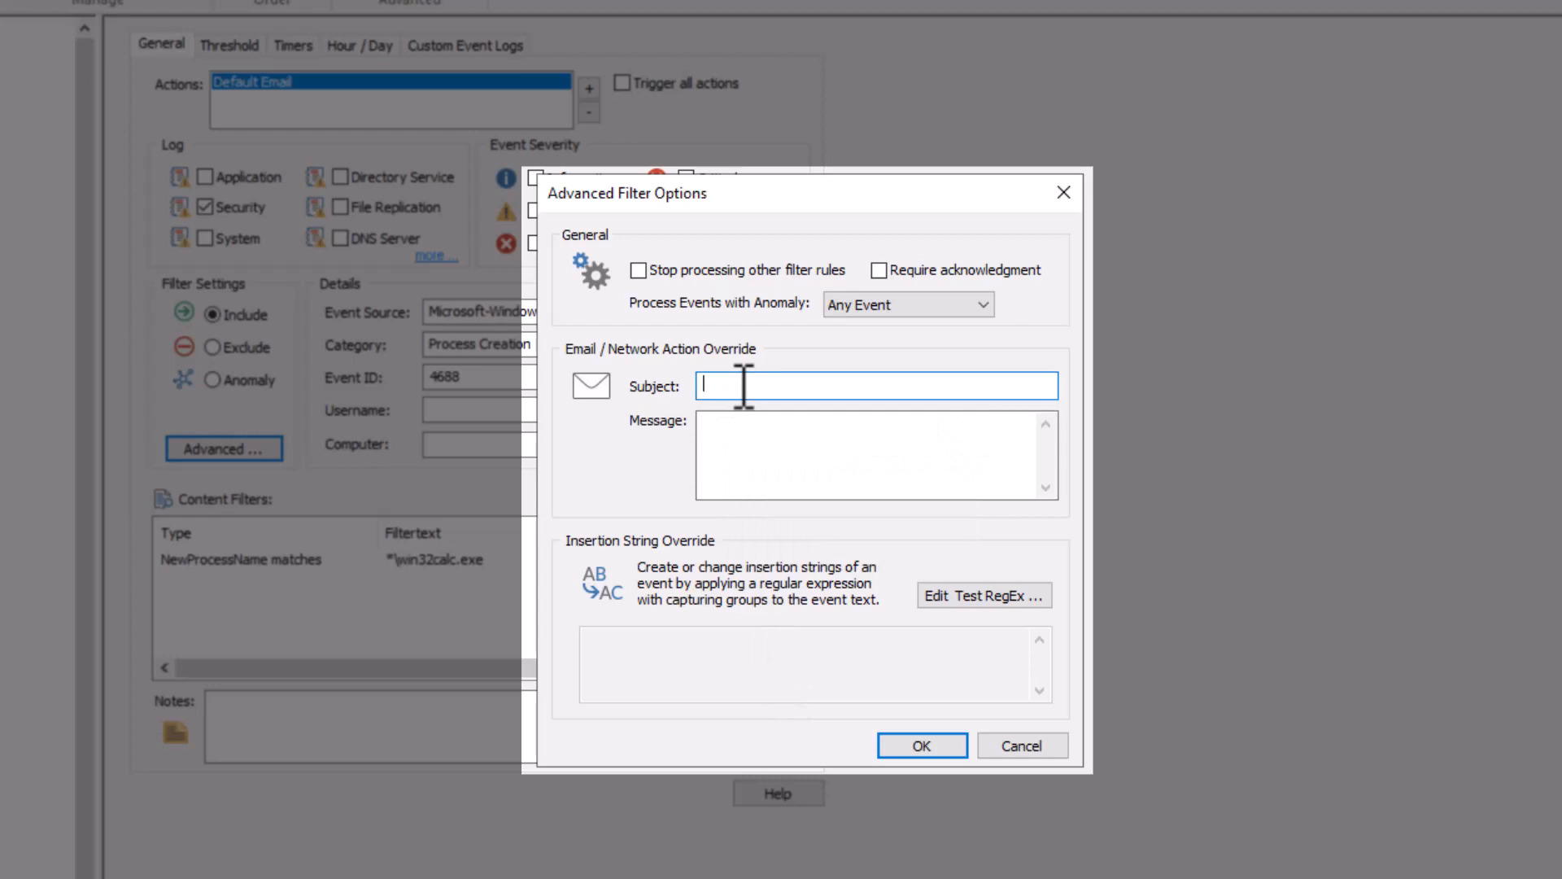
{"action": "type", "text": "Calculator Launched"}
{"action": "left_click", "coordinate": [820, 442]}
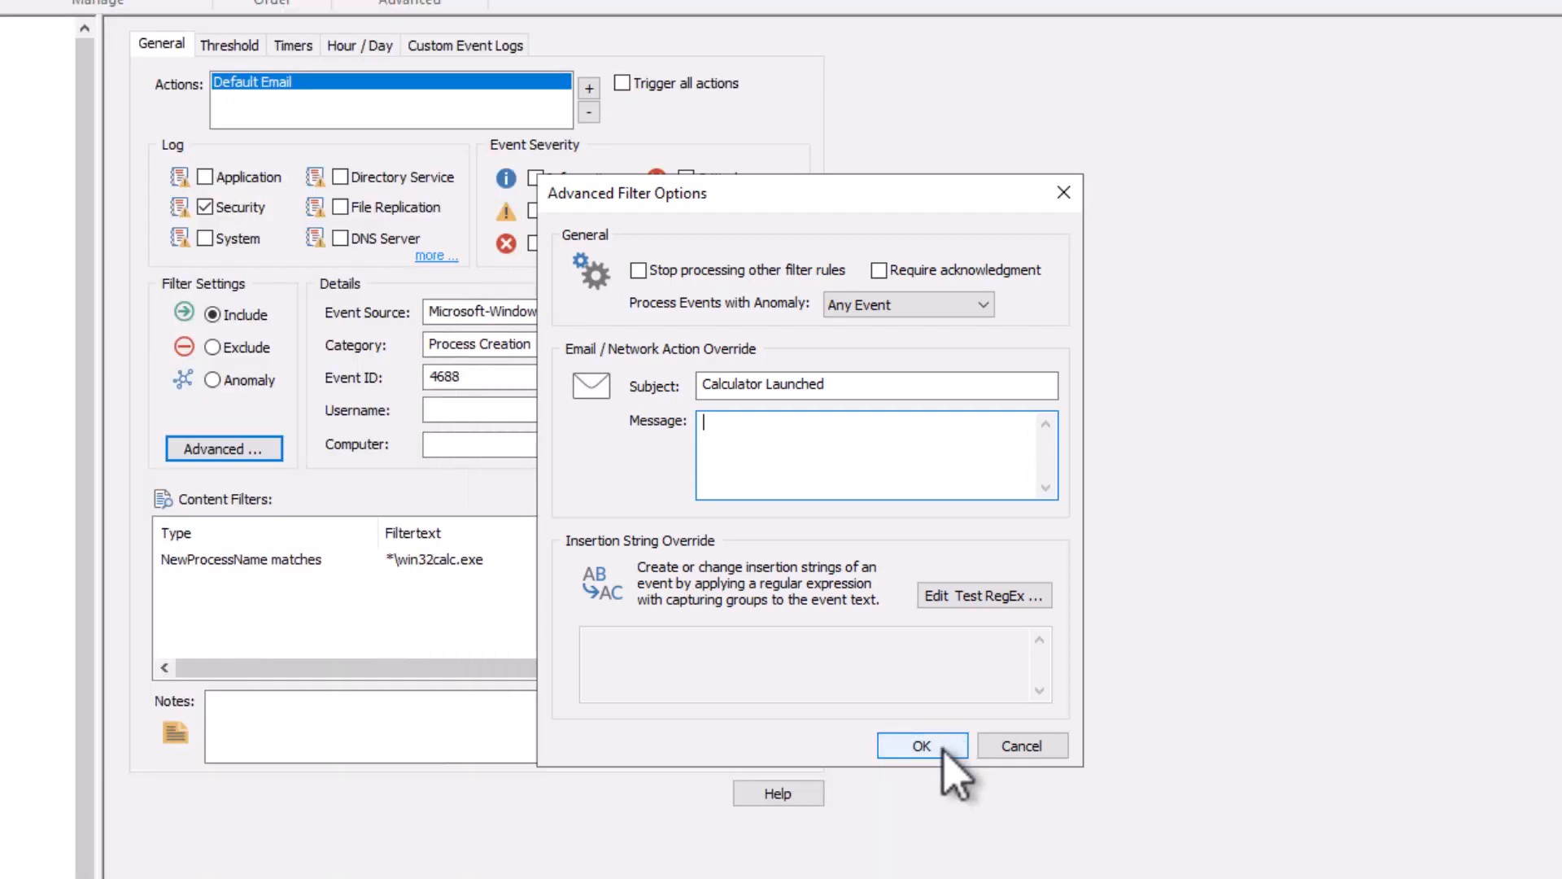
{"action": "left_click", "coordinate": [944, 747]}
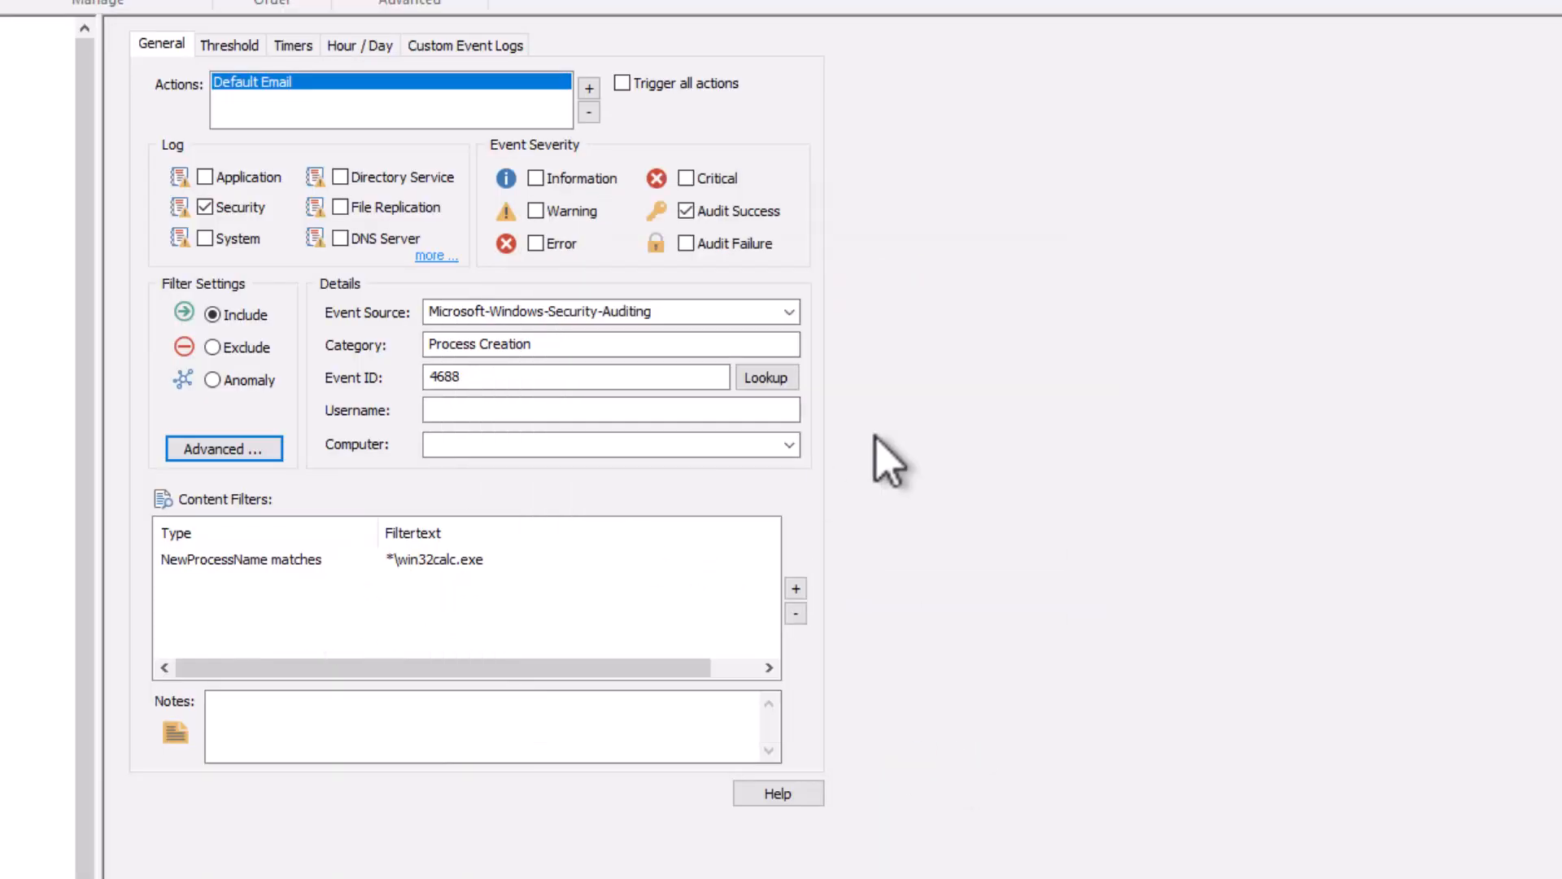
Step: Look up the message text of event ID 4688 and examine its numbered insertion strings
{"action": "left_click", "coordinate": [794, 383]}
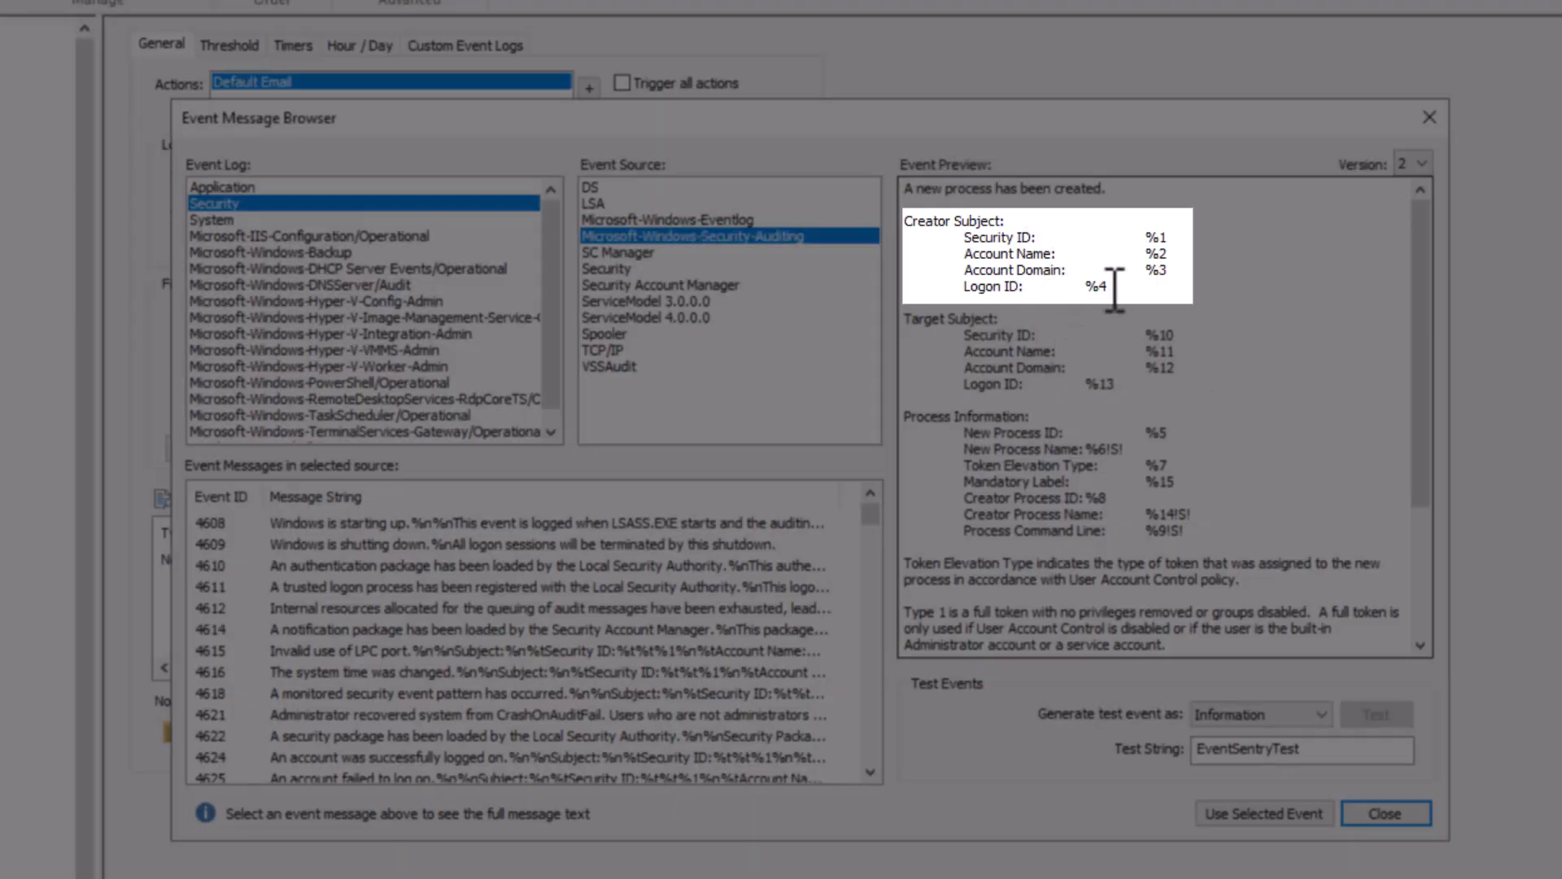
{"action": "left_click", "coordinate": [1041, 238]}
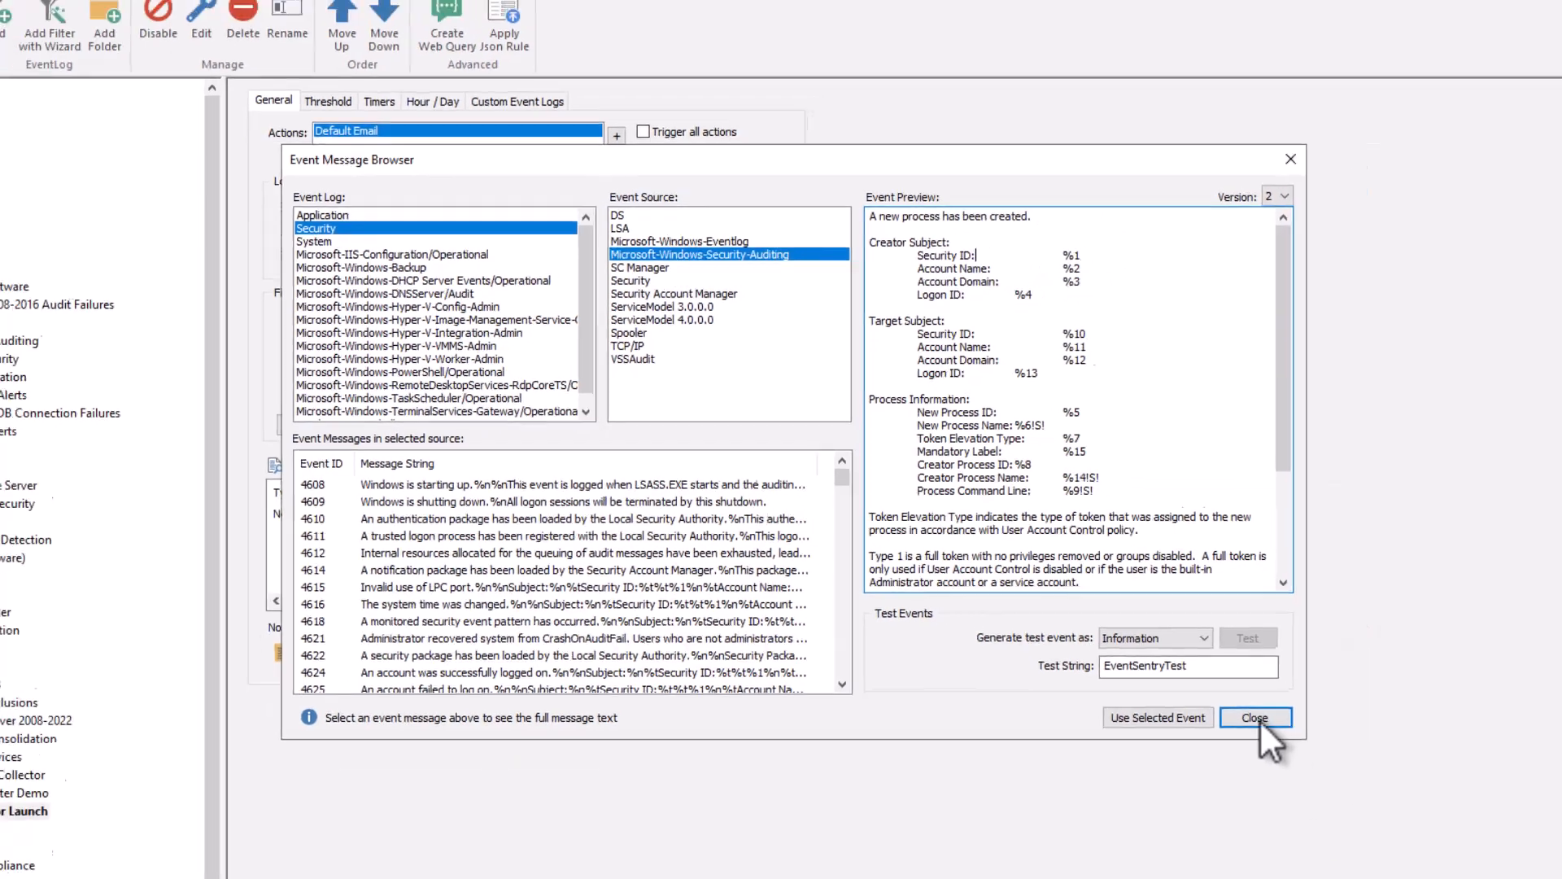
{"action": "left_click", "coordinate": [1385, 813]}
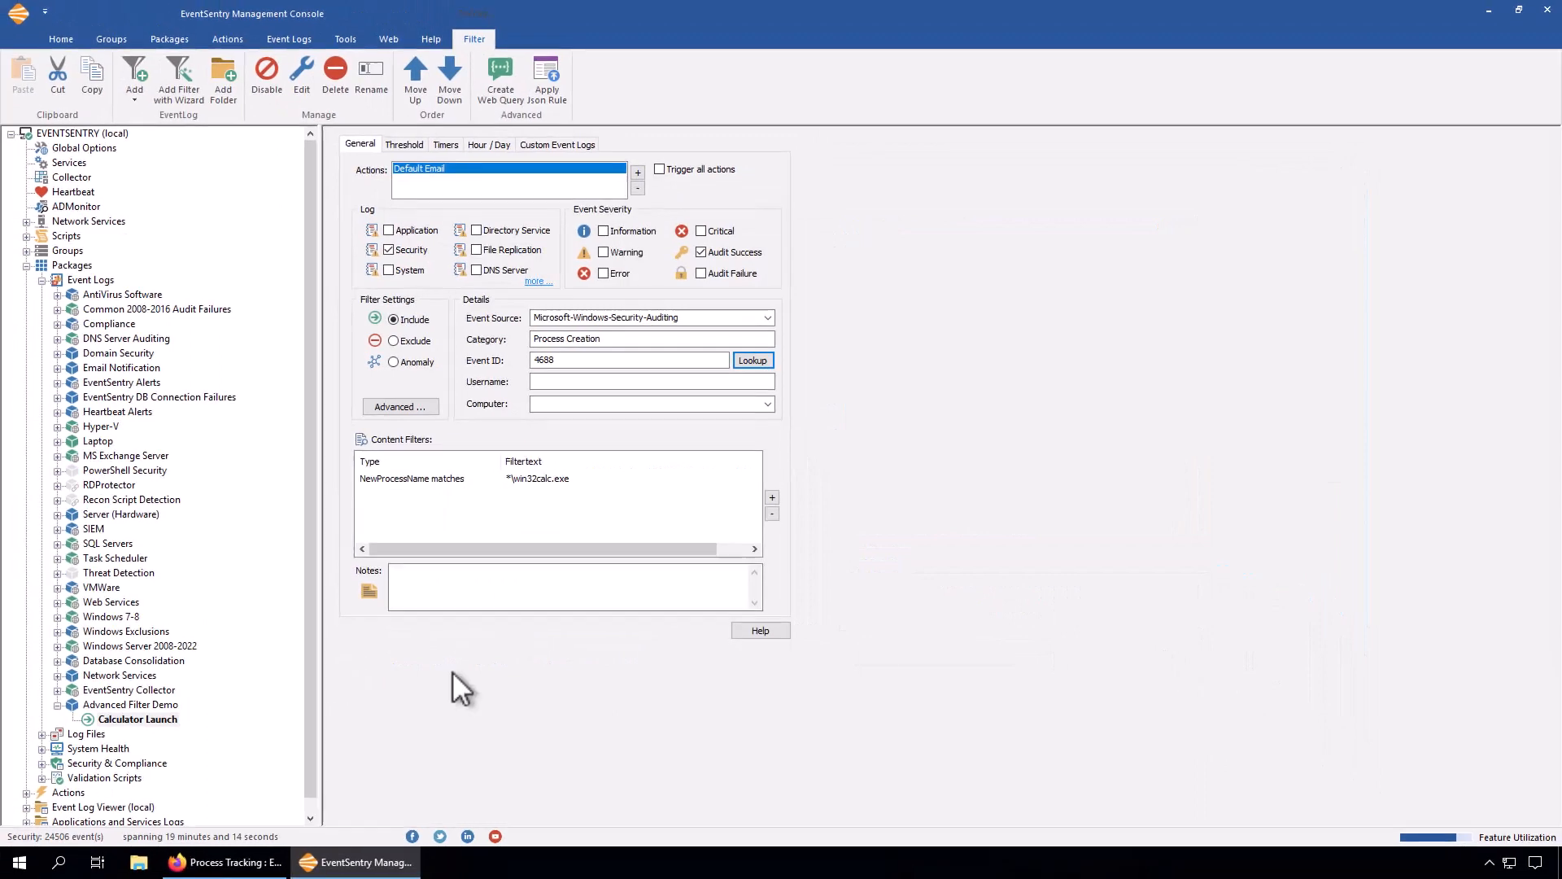
Step: Open the local Security event log and filter it by event ID 4688
{"action": "double_click", "coordinate": [45, 807]}
{"action": "left_click", "coordinate": [79, 780]}
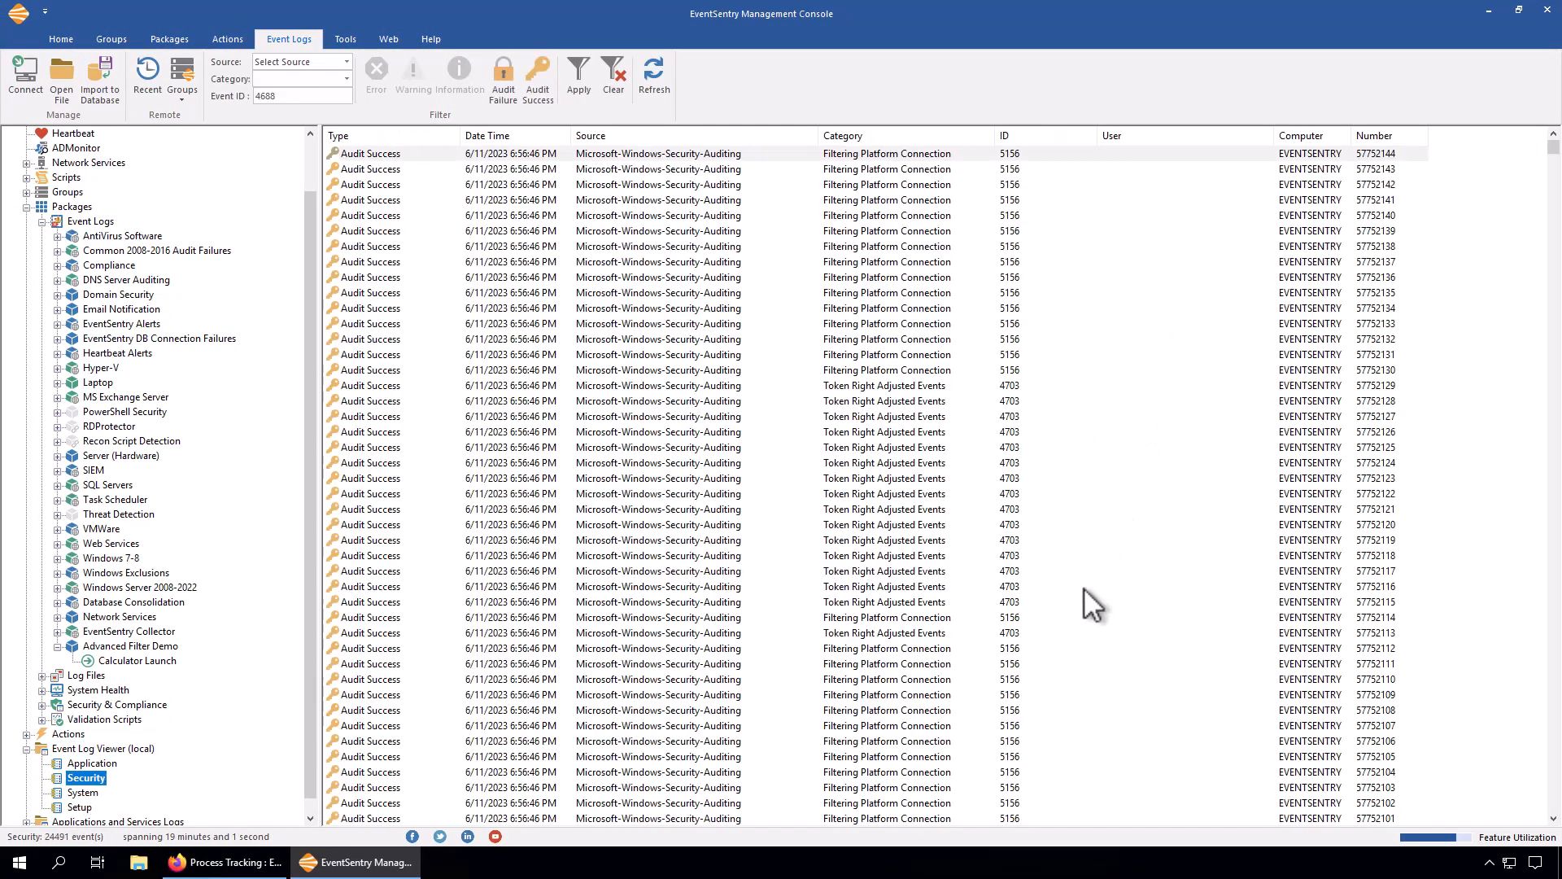
{"action": "scroll", "coordinate": [1084, 587], "scroll_direction": "down", "scroll_amount": 12}
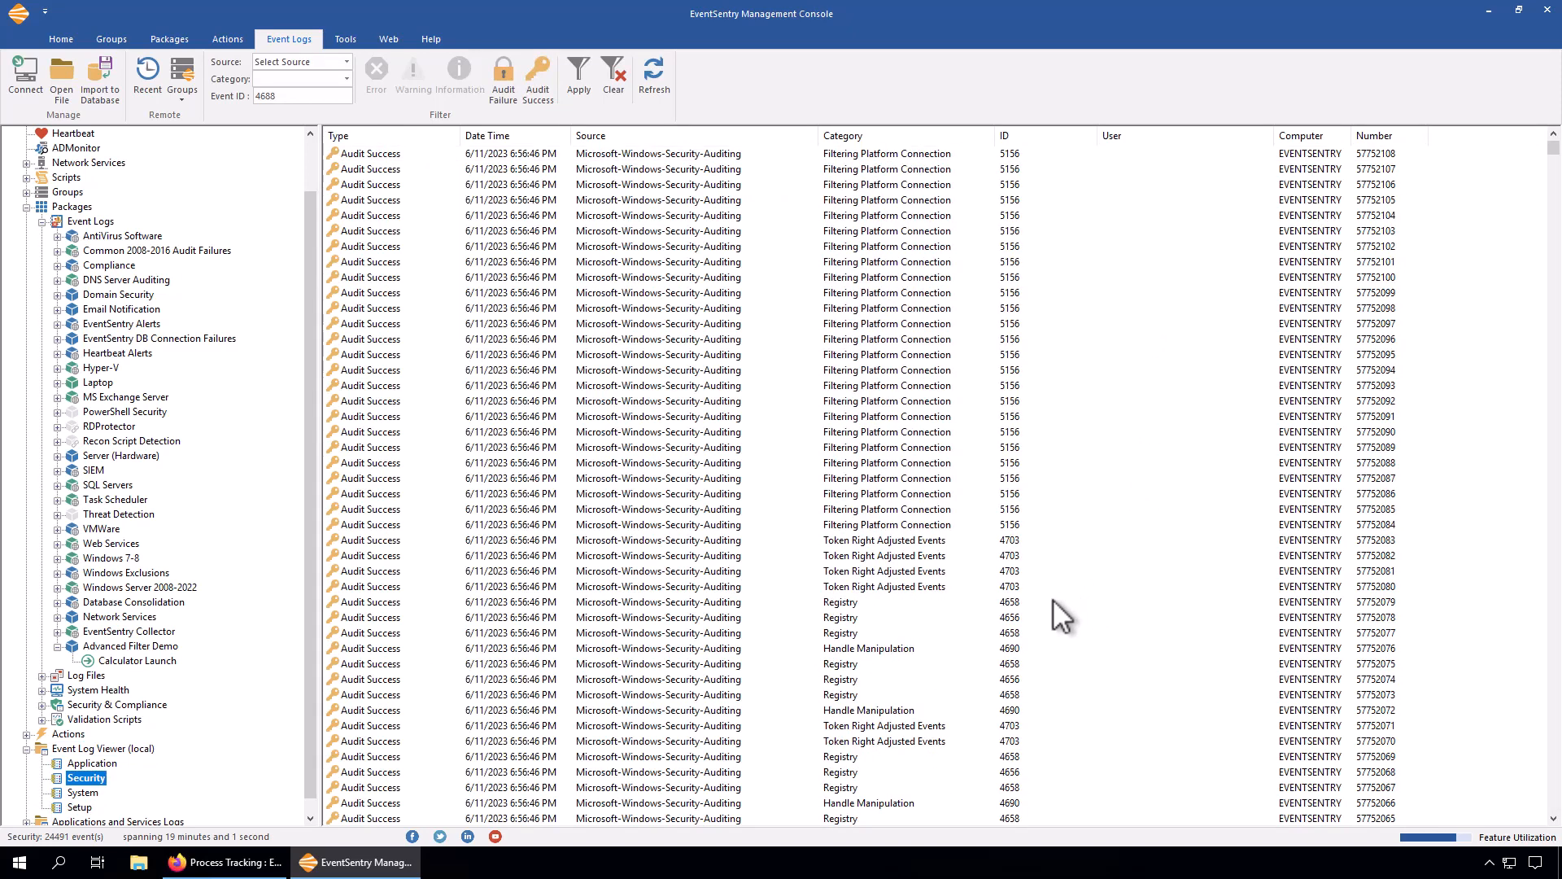
{"action": "scroll", "coordinate": [1155, 708], "scroll_direction": "down", "scroll_amount": 5}
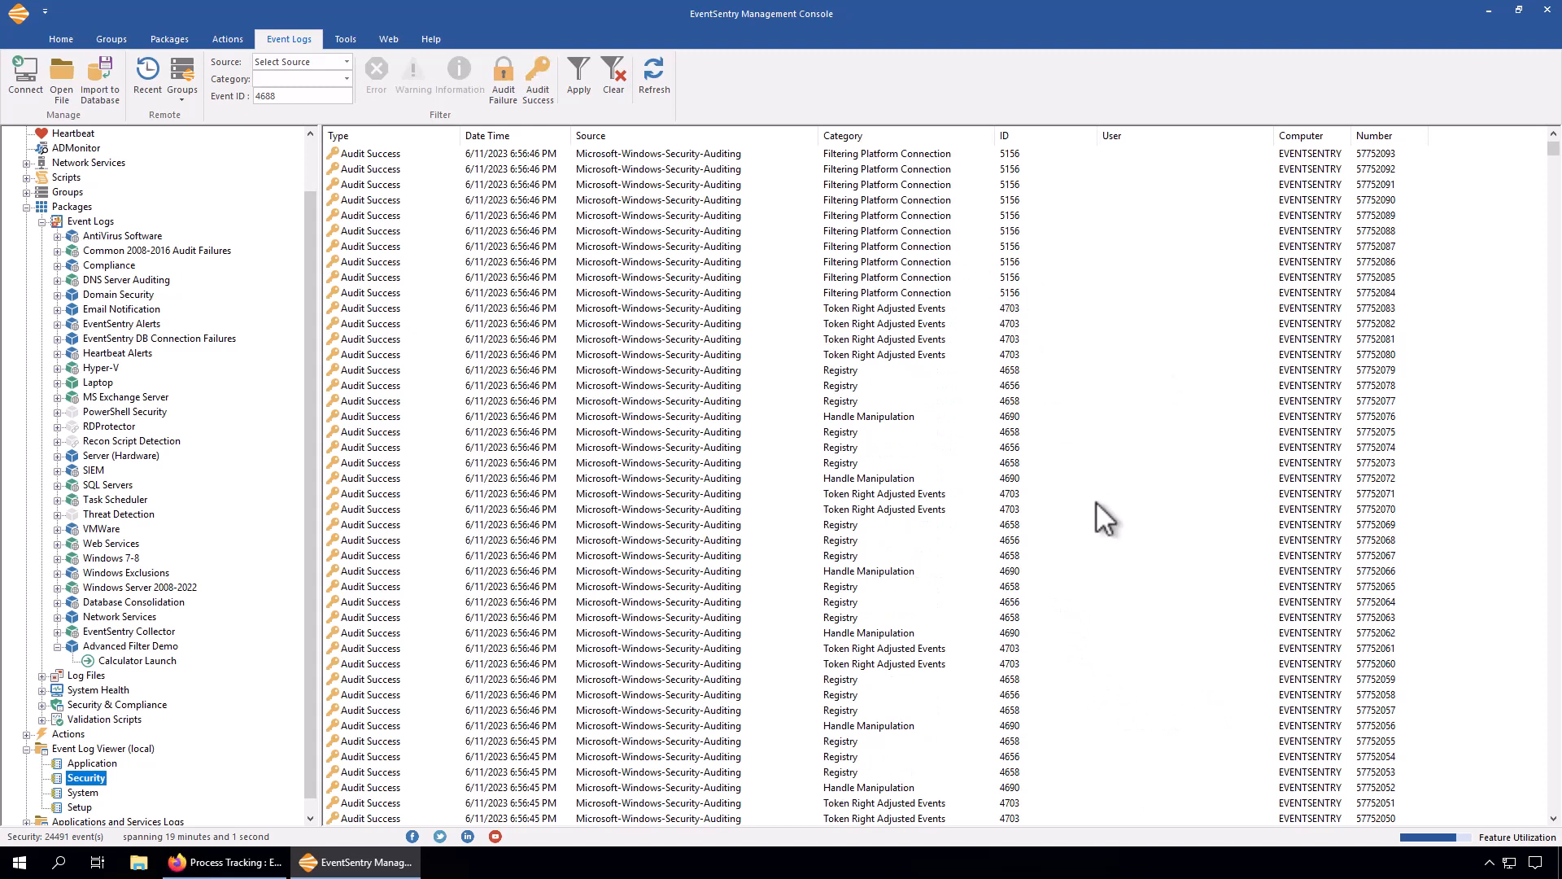
{"action": "scroll", "coordinate": [1157, 642], "scroll_direction": "down", "scroll_amount": 6}
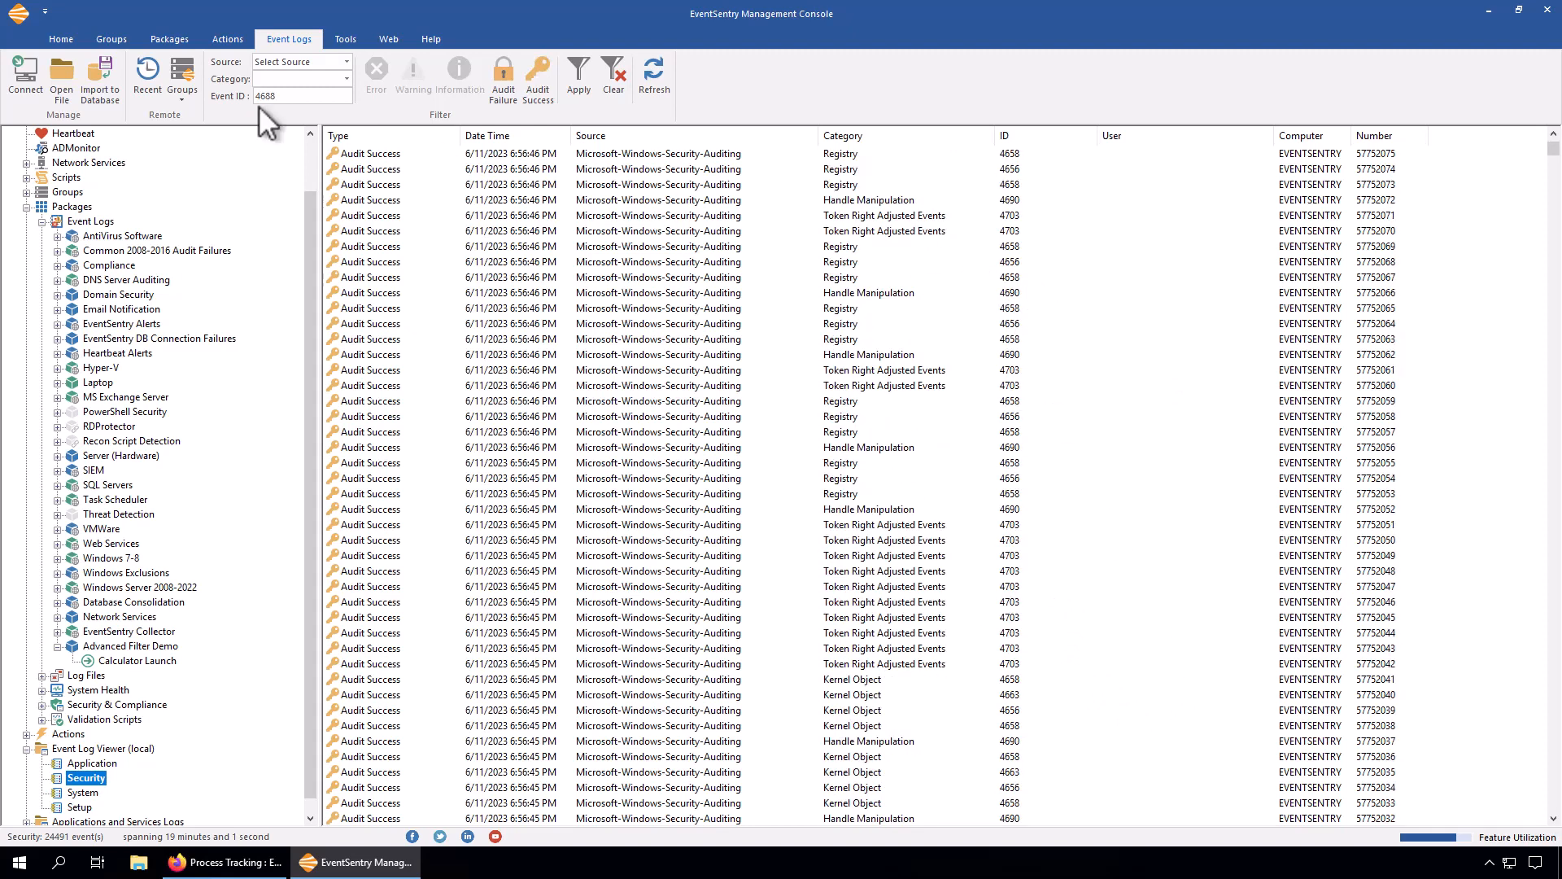
{"action": "double_click", "coordinate": [287, 96]}
{"action": "left_click", "coordinate": [573, 80]}
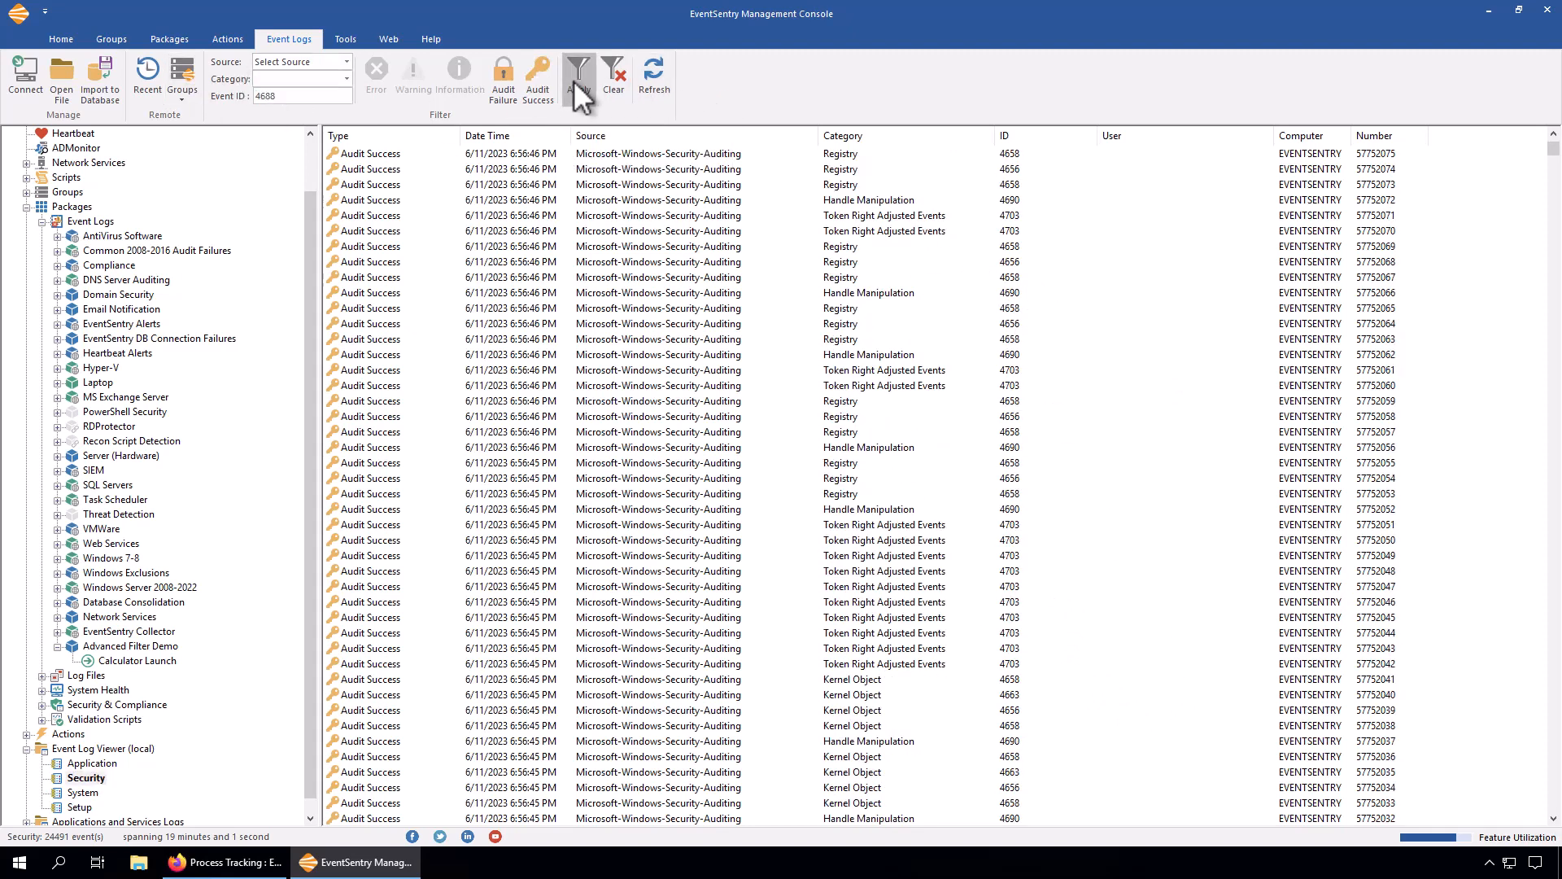
Step: View the details of the newest process creation event, step through the next few events and close the details
{"action": "left_click", "coordinate": [1040, 151]}
{"action": "double_click", "coordinate": [1040, 152]}
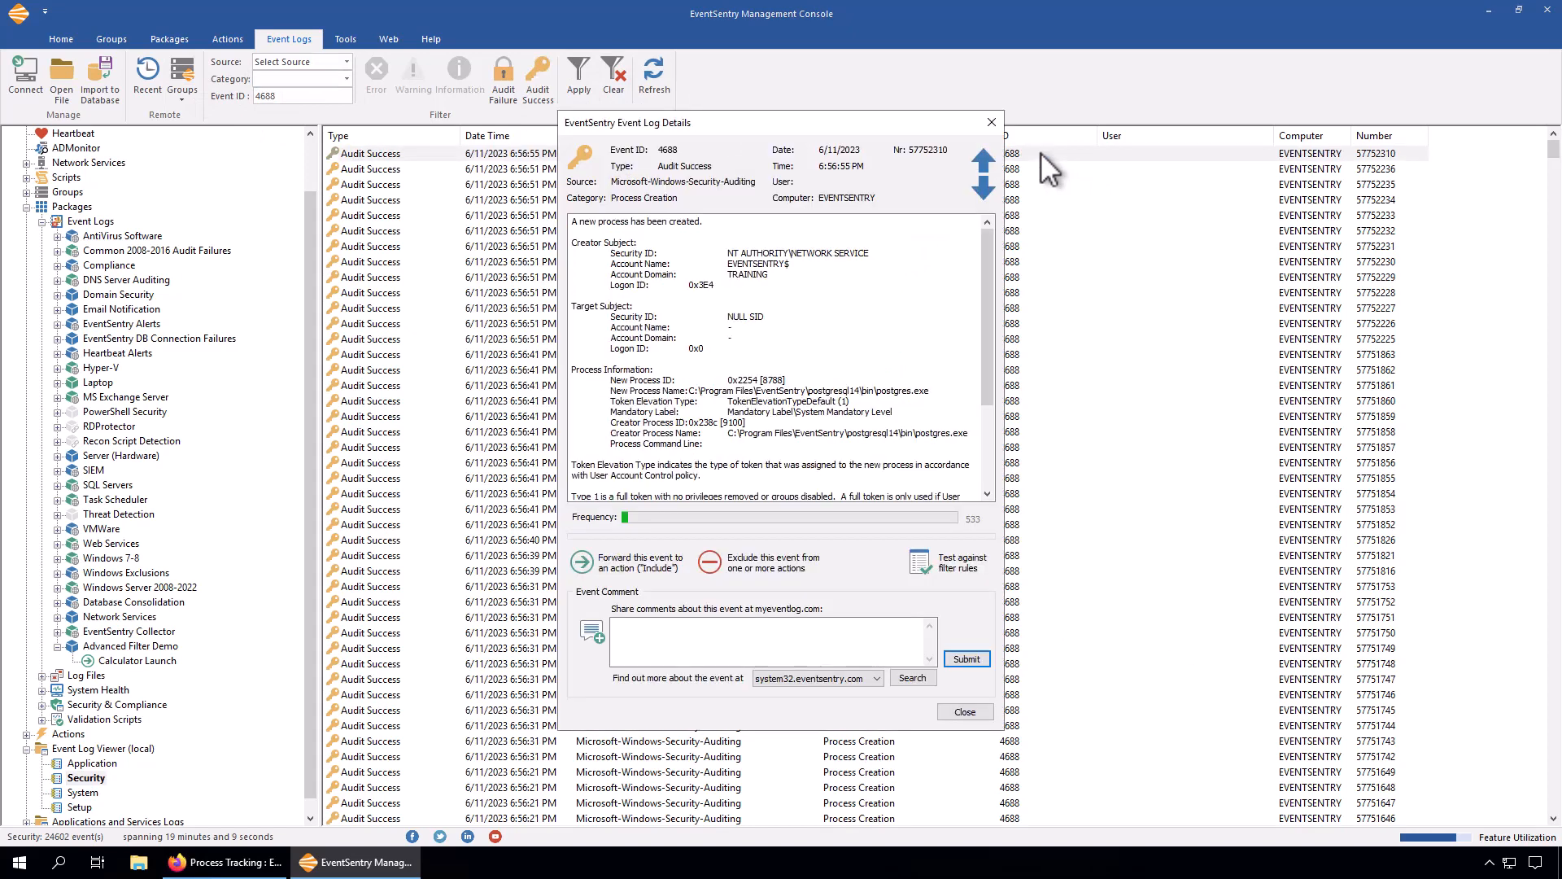
{"action": "left_click", "coordinate": [994, 187]}
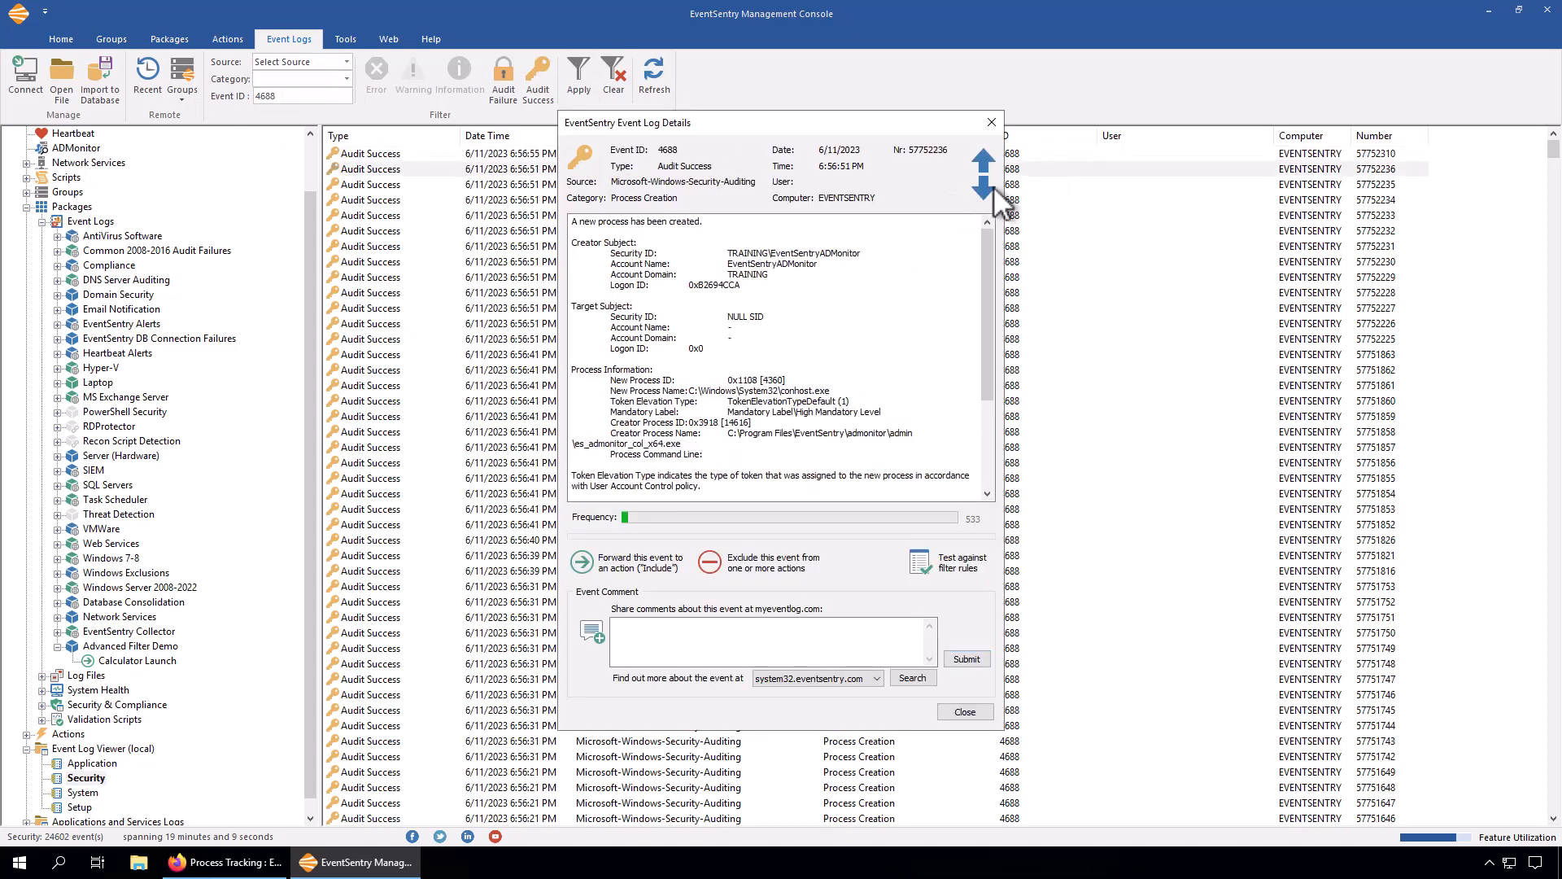
{"action": "left_click", "coordinate": [994, 189]}
{"action": "left_click", "coordinate": [994, 189]}
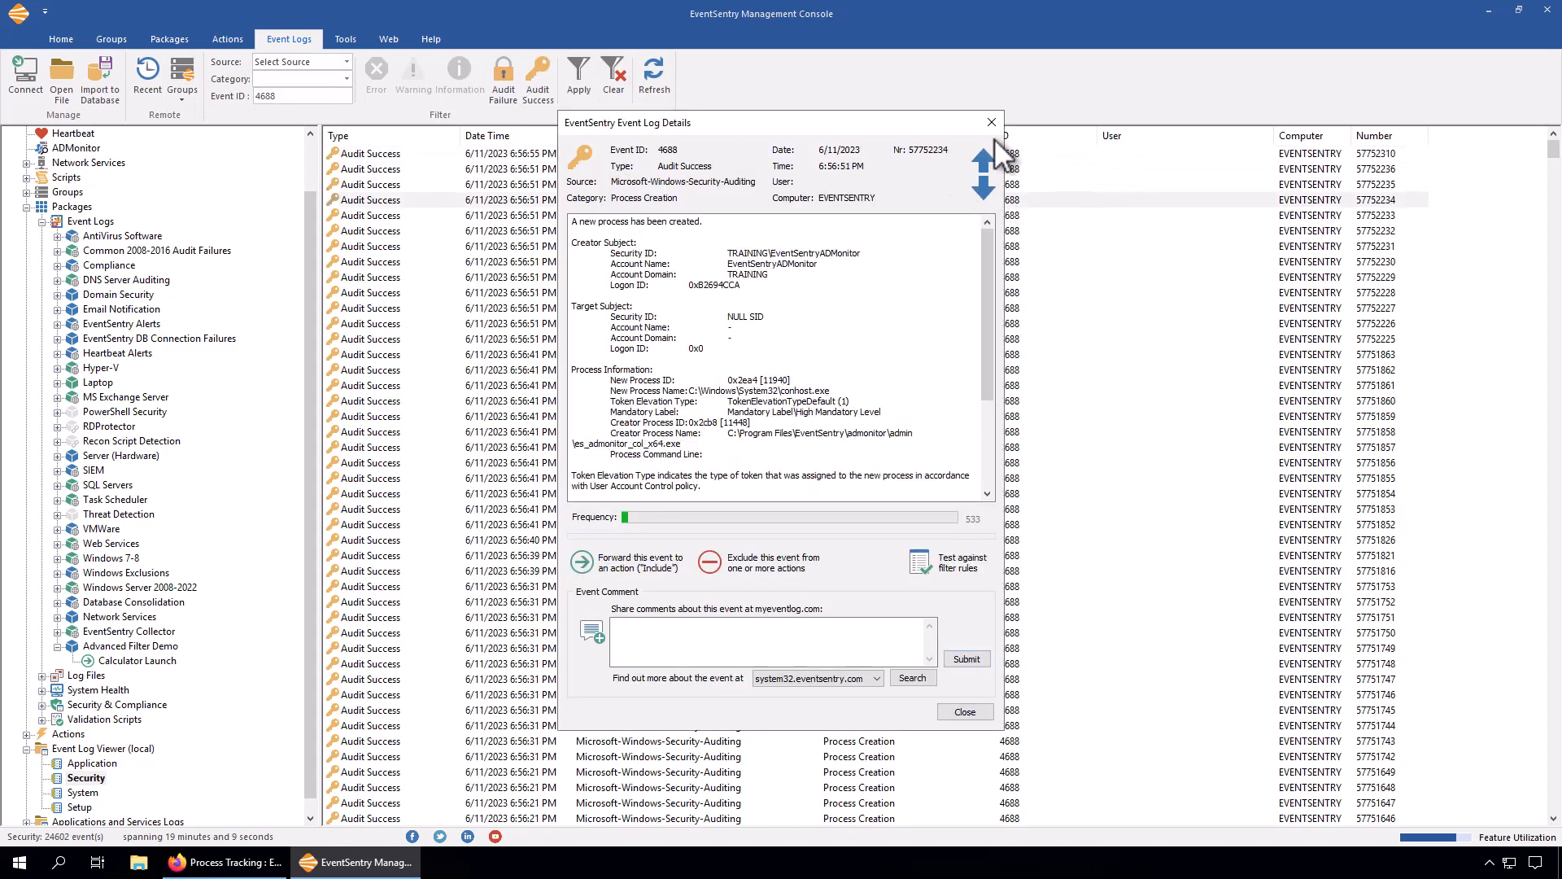
{"action": "left_click", "coordinate": [991, 122]}
Step: Launch the Windows Calculator and close it to generate a new process creation event
{"action": "left_click", "coordinate": [12, 868]}
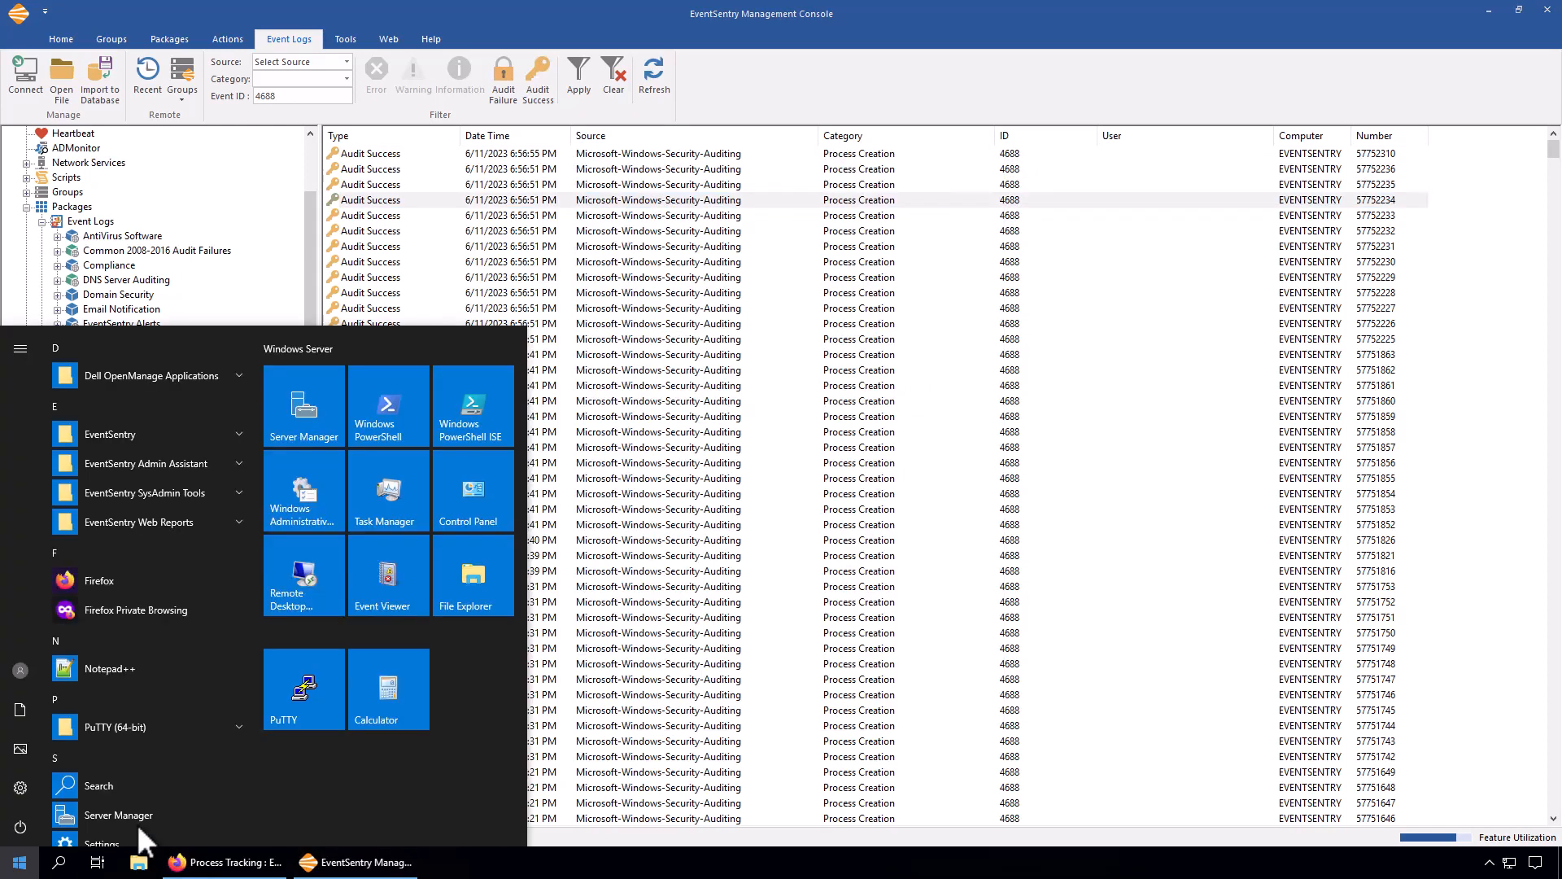
{"action": "left_click", "coordinate": [380, 701]}
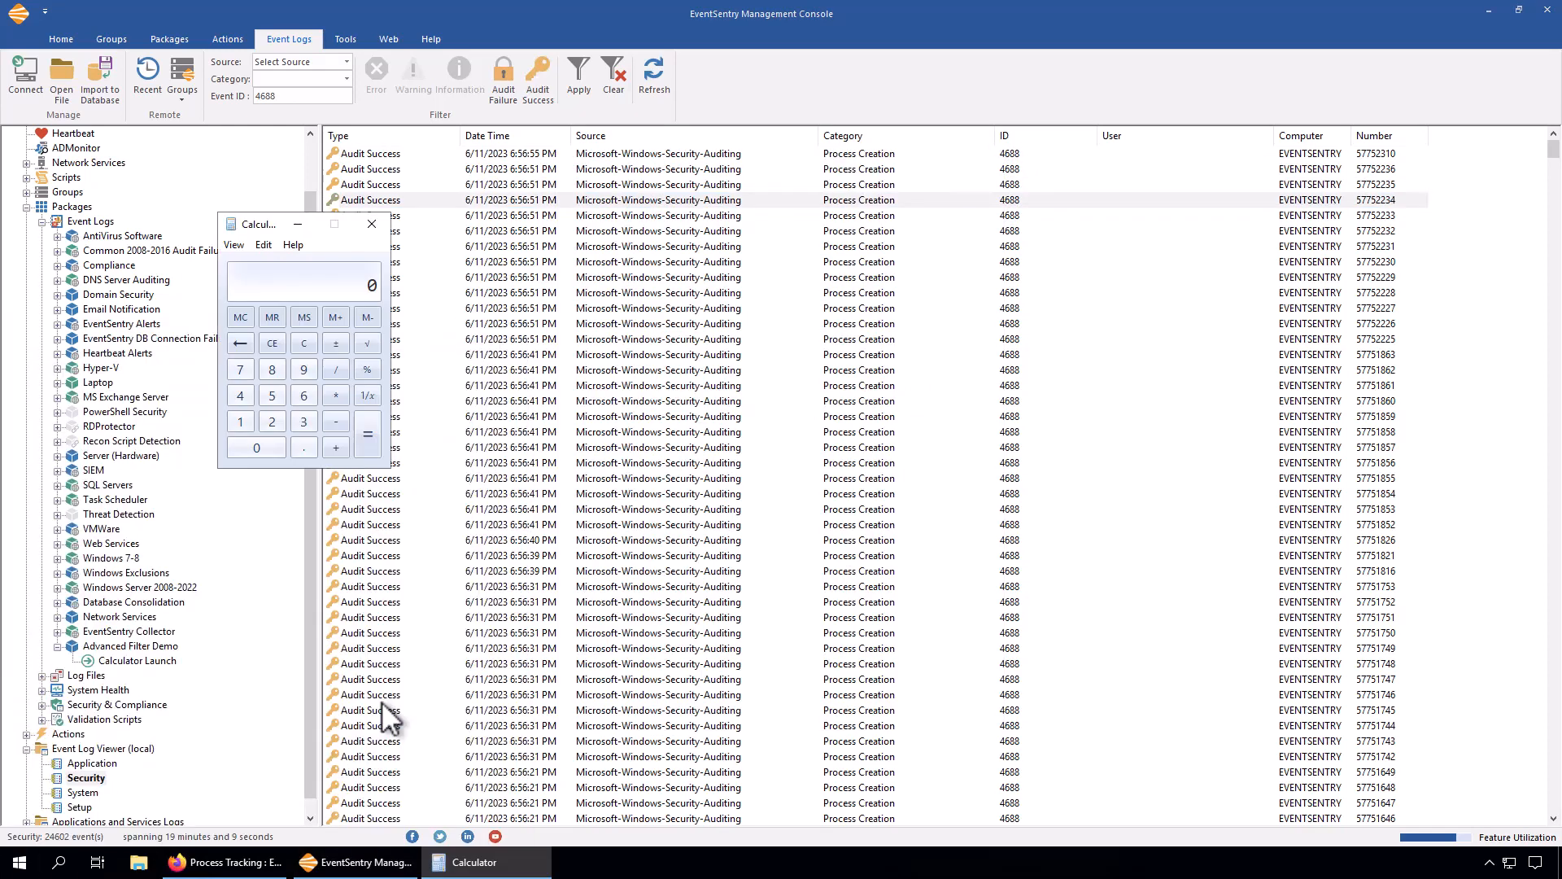
{"action": "left_click", "coordinate": [371, 224]}
Step: Reload the local Security log, reapply the event ID 4688 filter and open the newest event's details
{"action": "left_click", "coordinate": [75, 780]}
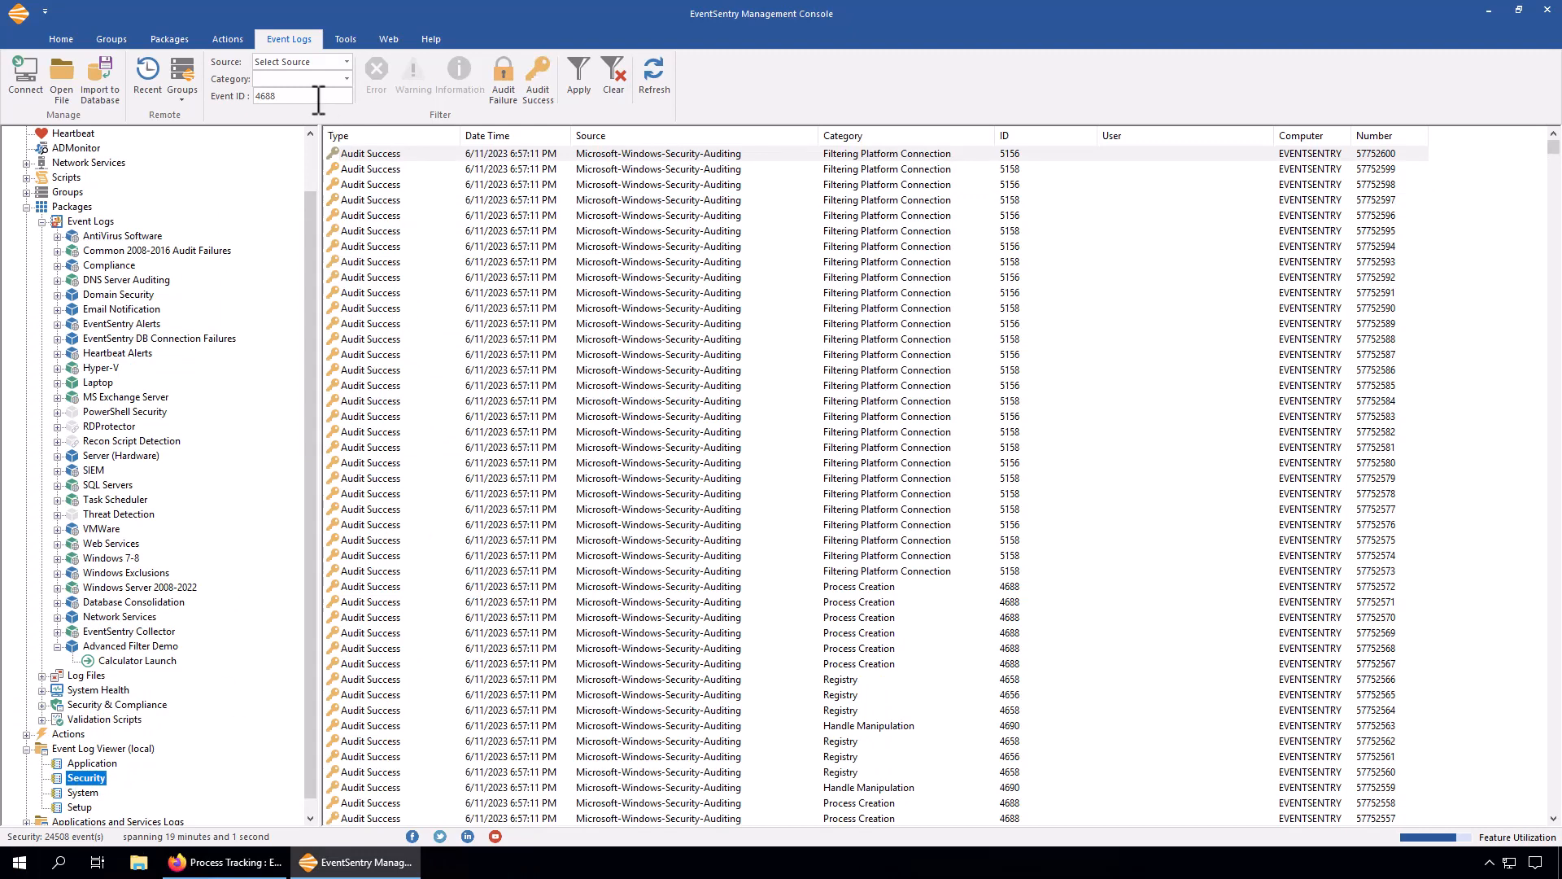
{"action": "left_click", "coordinate": [586, 84]}
{"action": "double_click", "coordinate": [1009, 154]}
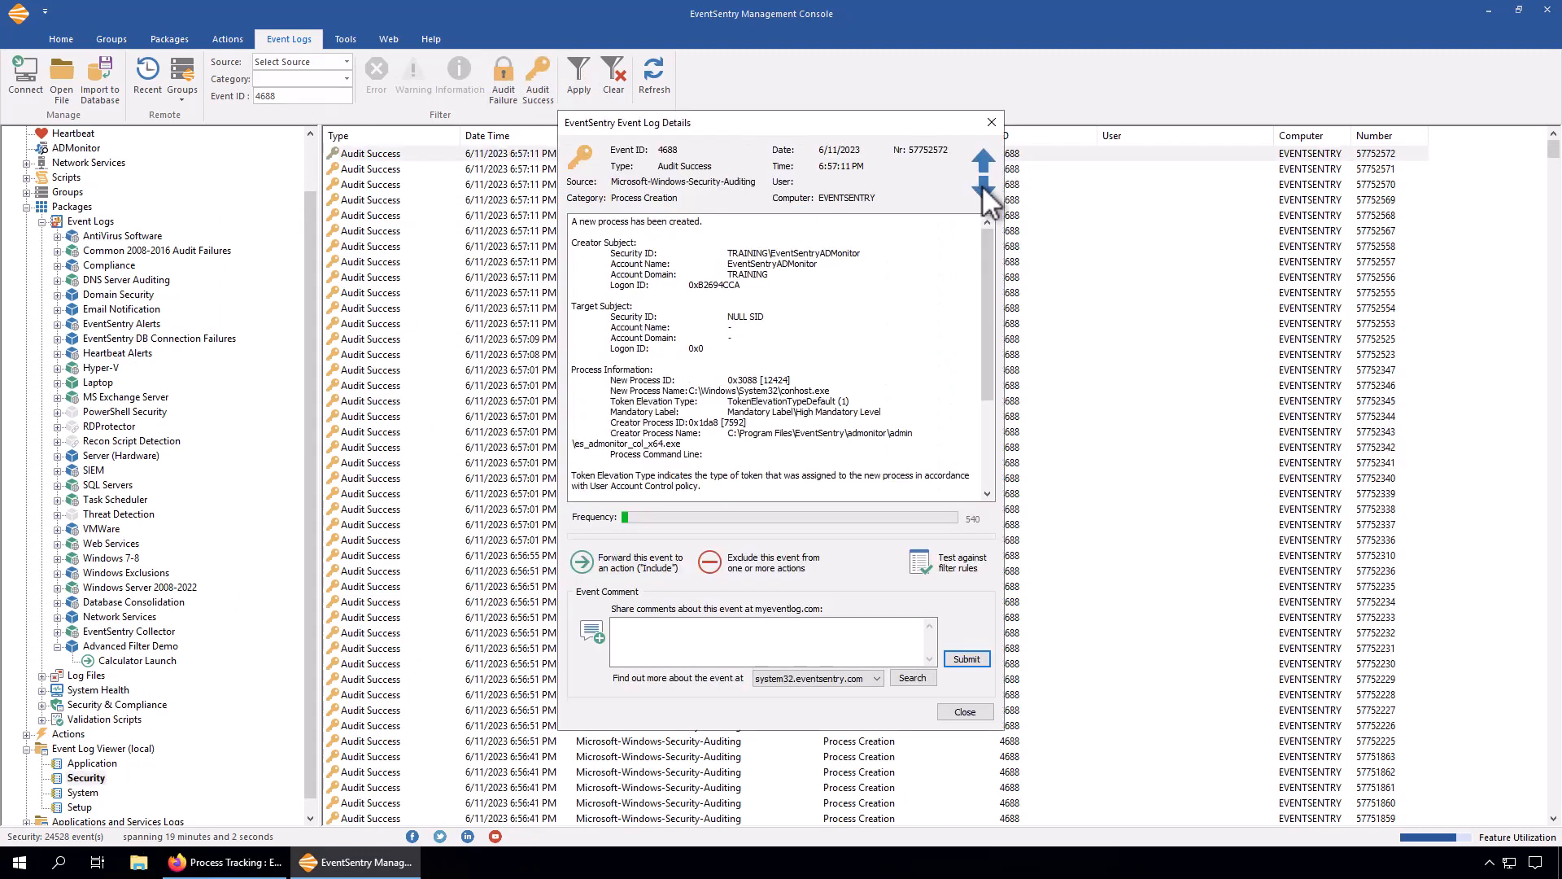
Step: Step through the process creation event details to the event whose new process is win32calc.exe
{"action": "left_click", "coordinate": [983, 187]}
{"action": "left_click", "coordinate": [982, 186]}
{"action": "left_click", "coordinate": [983, 186]}
{"action": "left_click", "coordinate": [983, 187]}
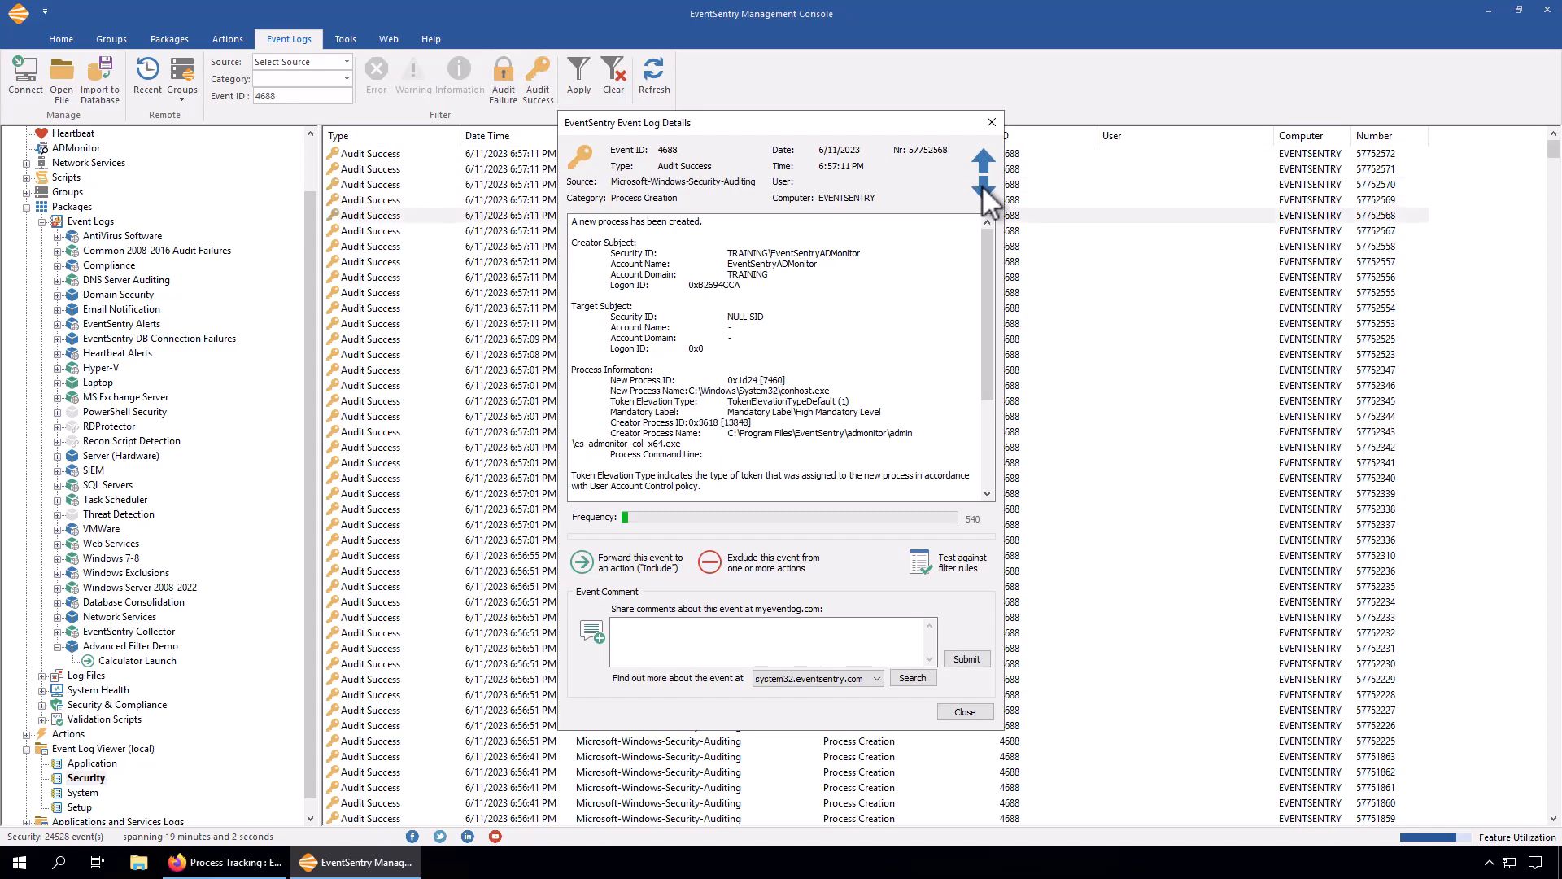
{"action": "left_click", "coordinate": [983, 186]}
{"action": "left_click", "coordinate": [983, 186]}
{"action": "left_click", "coordinate": [983, 187]}
{"action": "left_click", "coordinate": [983, 187]}
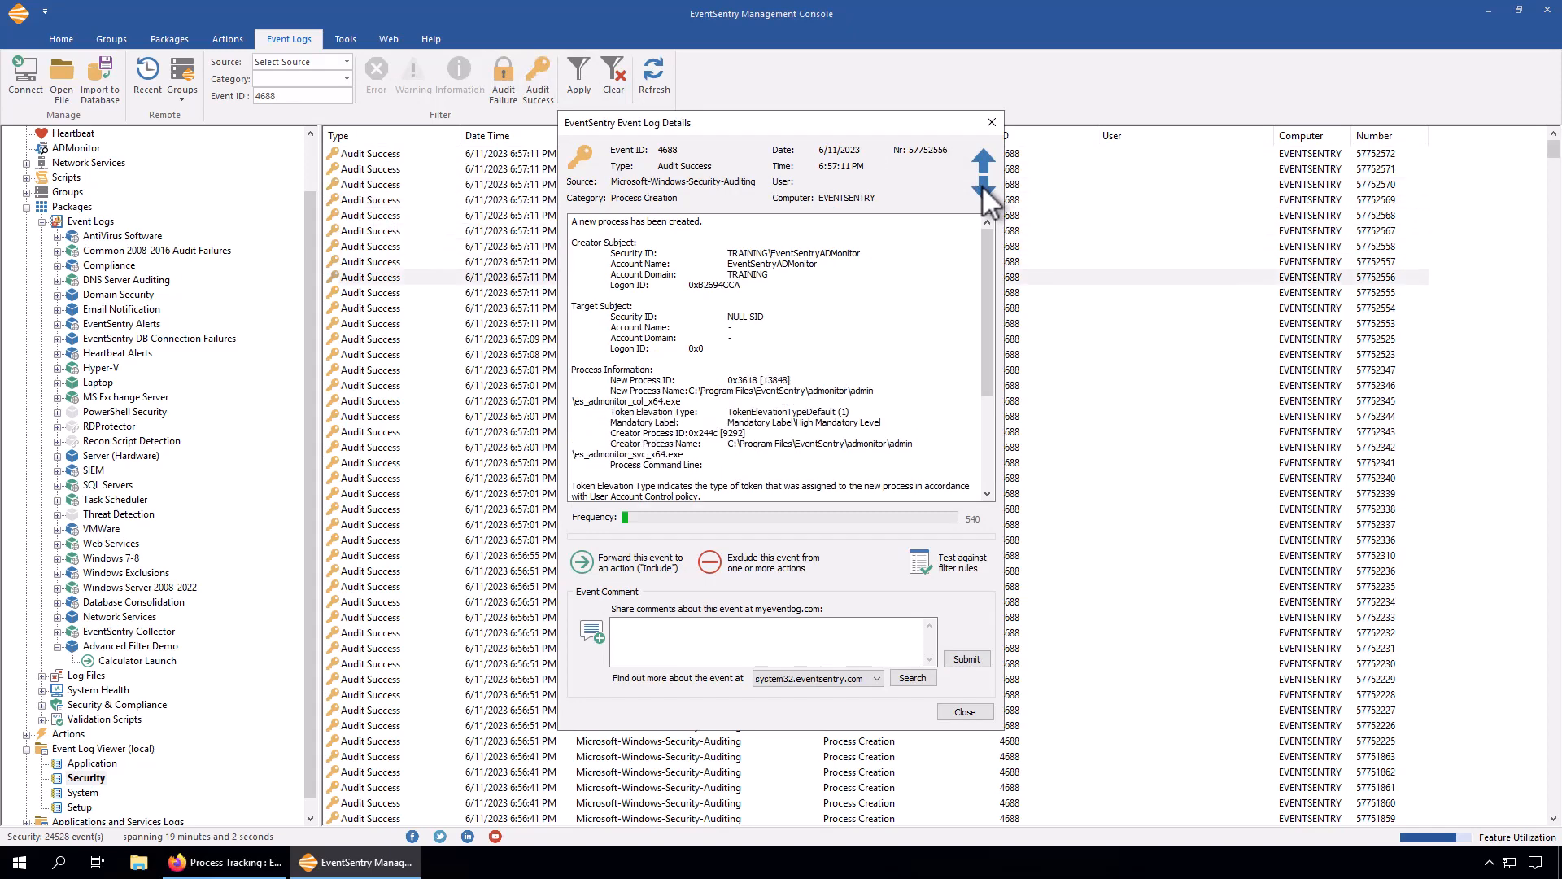
{"action": "left_click", "coordinate": [983, 186]}
{"action": "left_click", "coordinate": [983, 186]}
{"action": "left_click", "coordinate": [982, 186]}
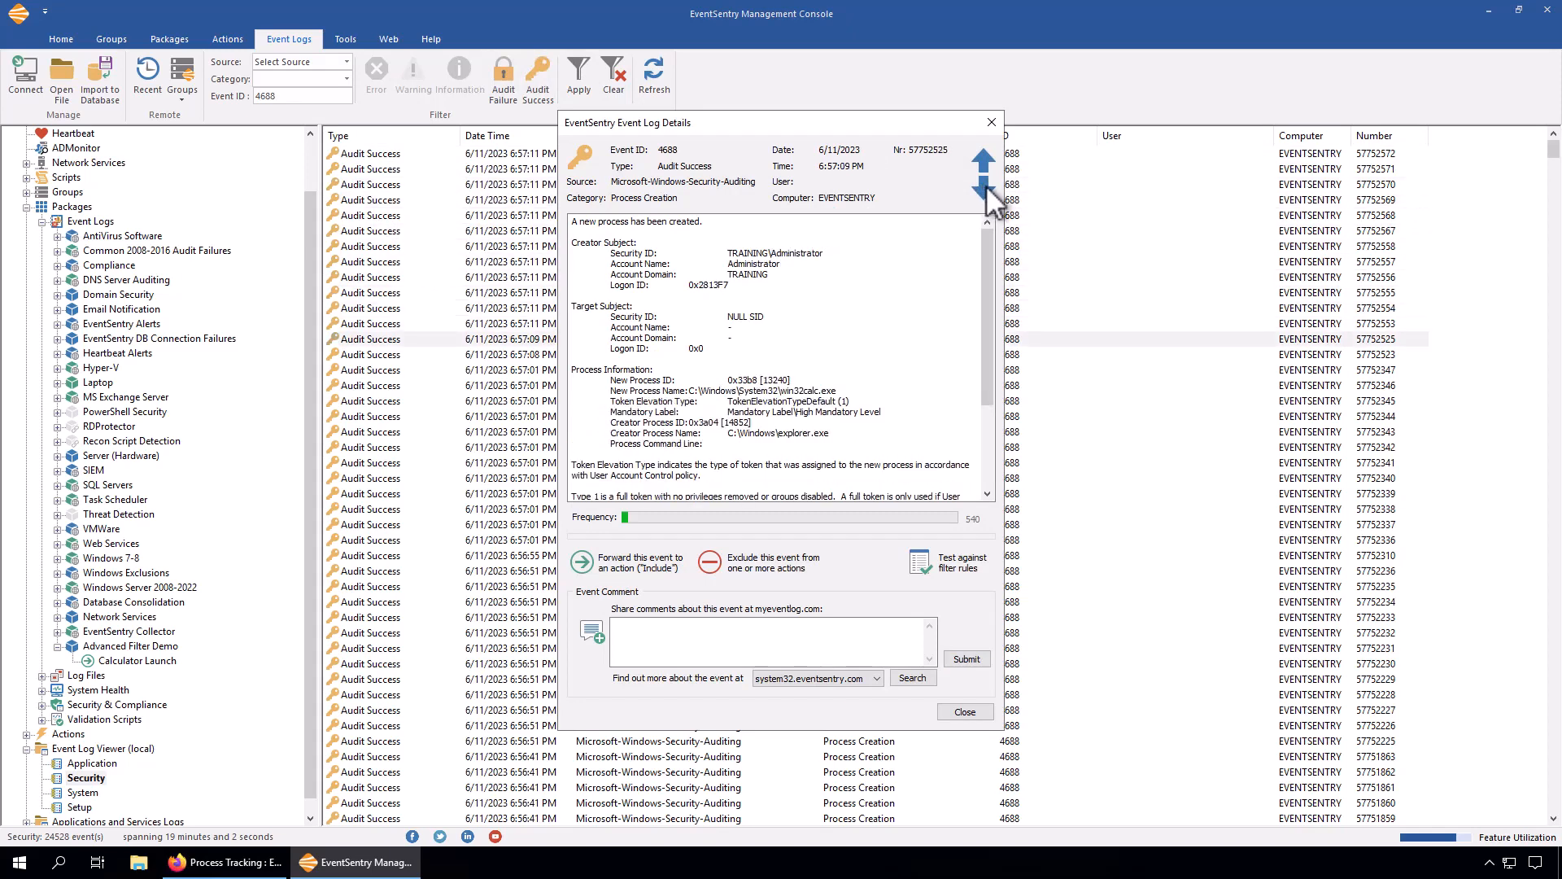
{"action": "left_click", "coordinate": [982, 186]}
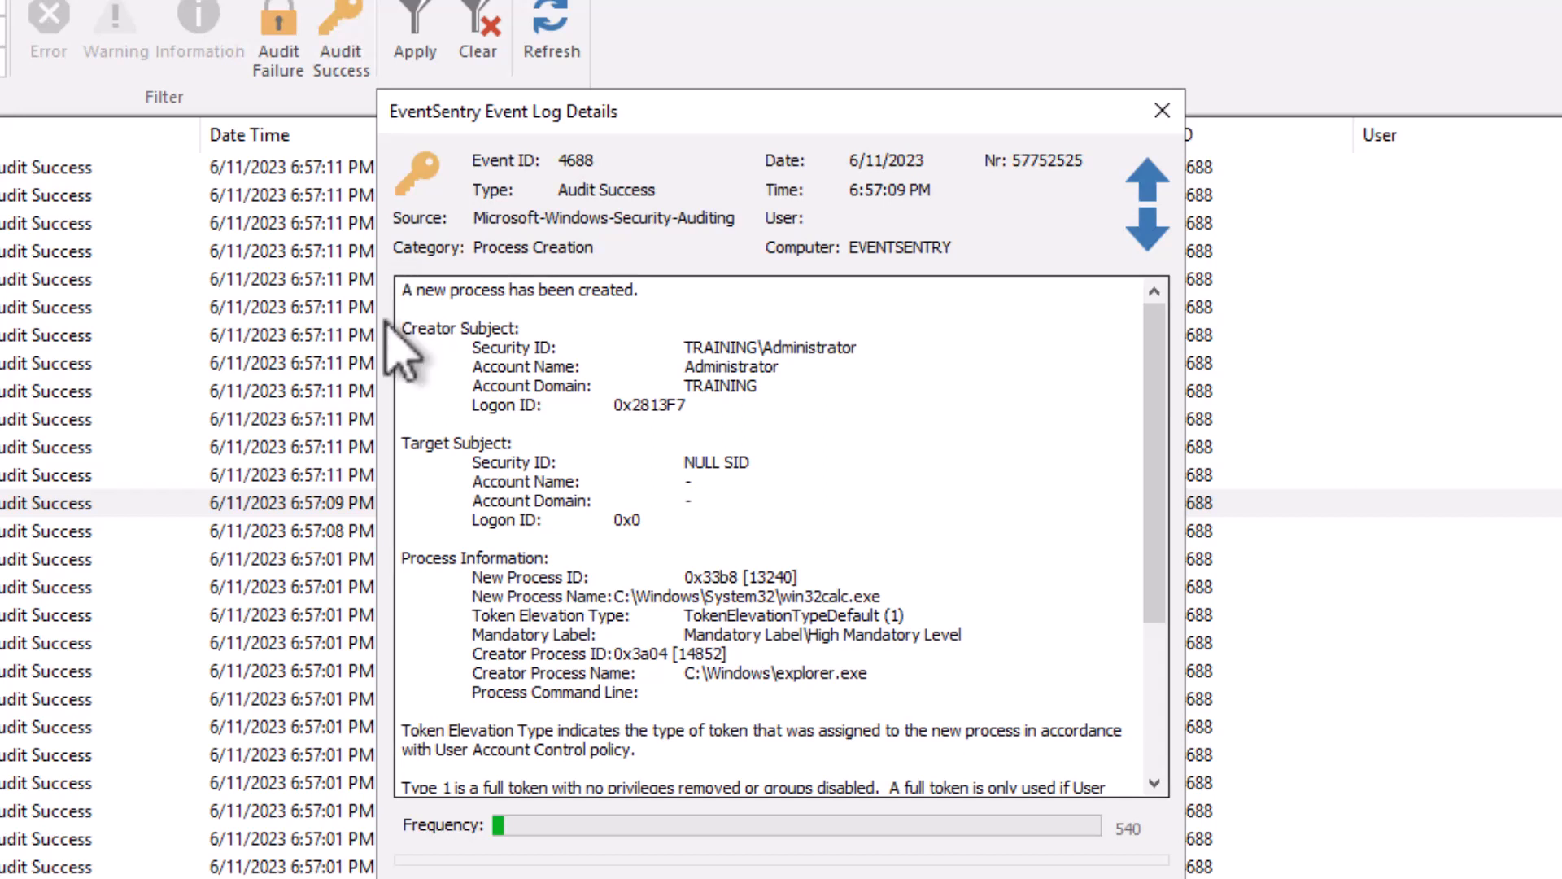
Step: Highlight the New Process Name line and the creator's Security ID value in the Calculator event, and close its details
{"action": "left_click_drag", "start_coordinate": [911, 596], "coordinate": [472, 593]}
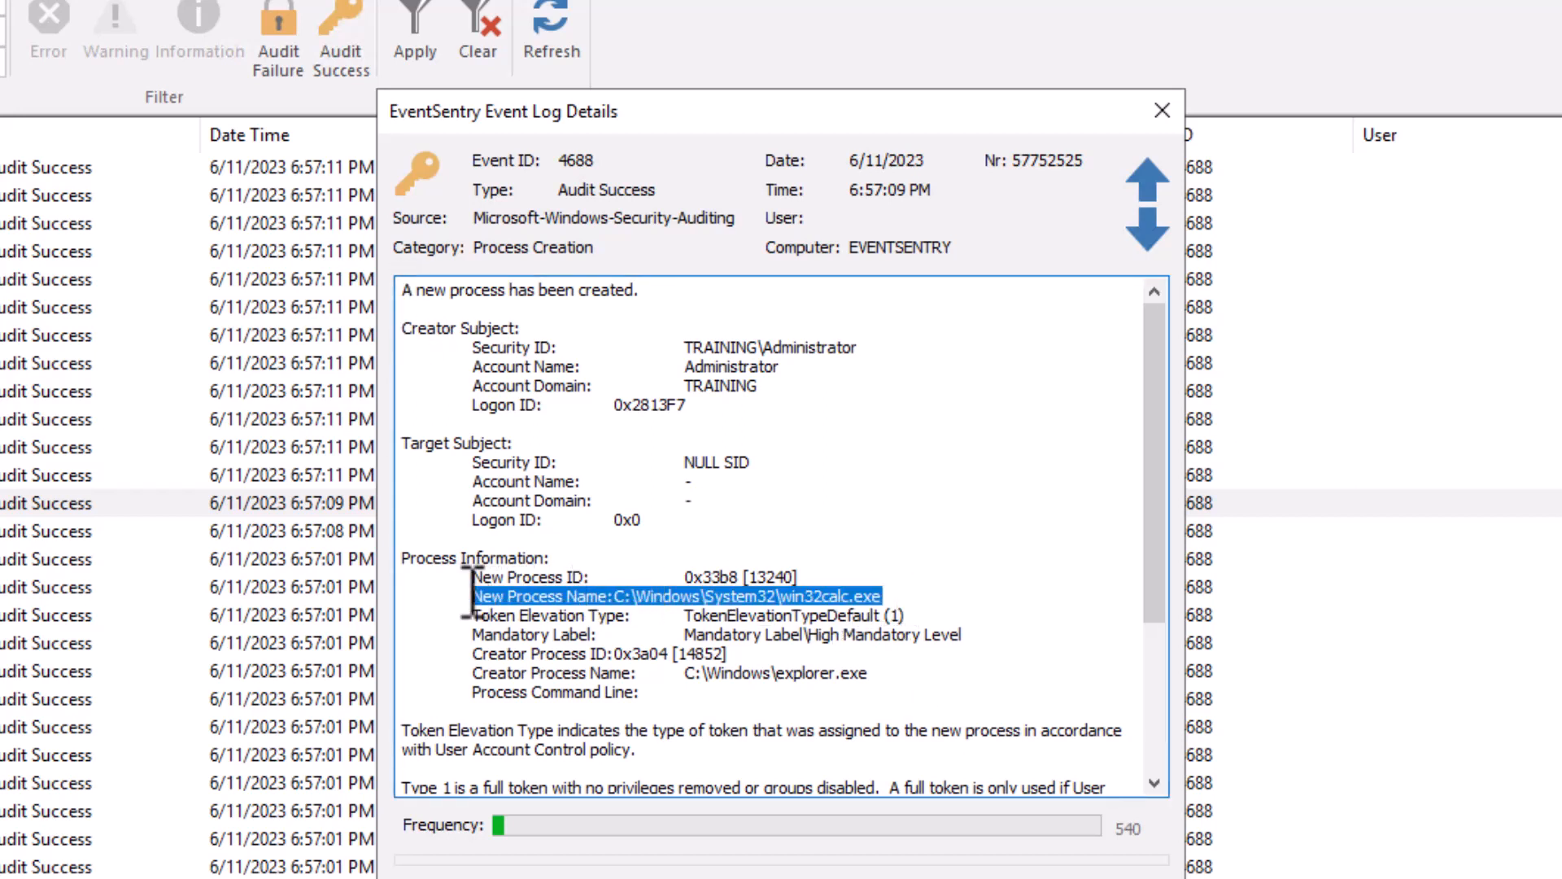
{"action": "left_click", "coordinate": [885, 352]}
{"action": "left_click_drag", "start_coordinate": [818, 349], "coordinate": [683, 349]}
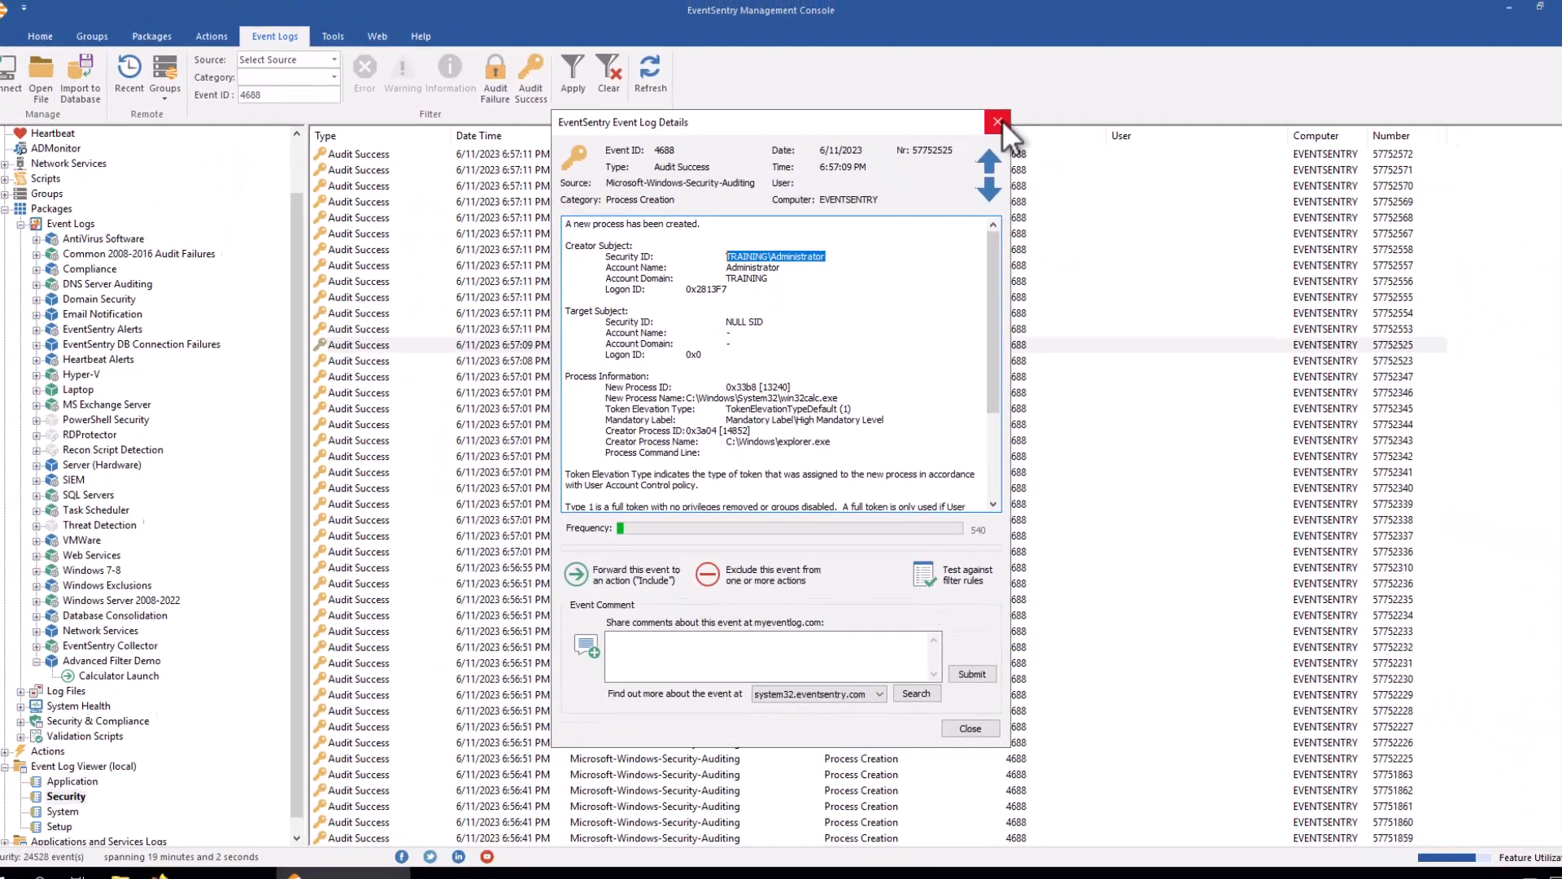
{"action": "left_click", "coordinate": [1162, 110]}
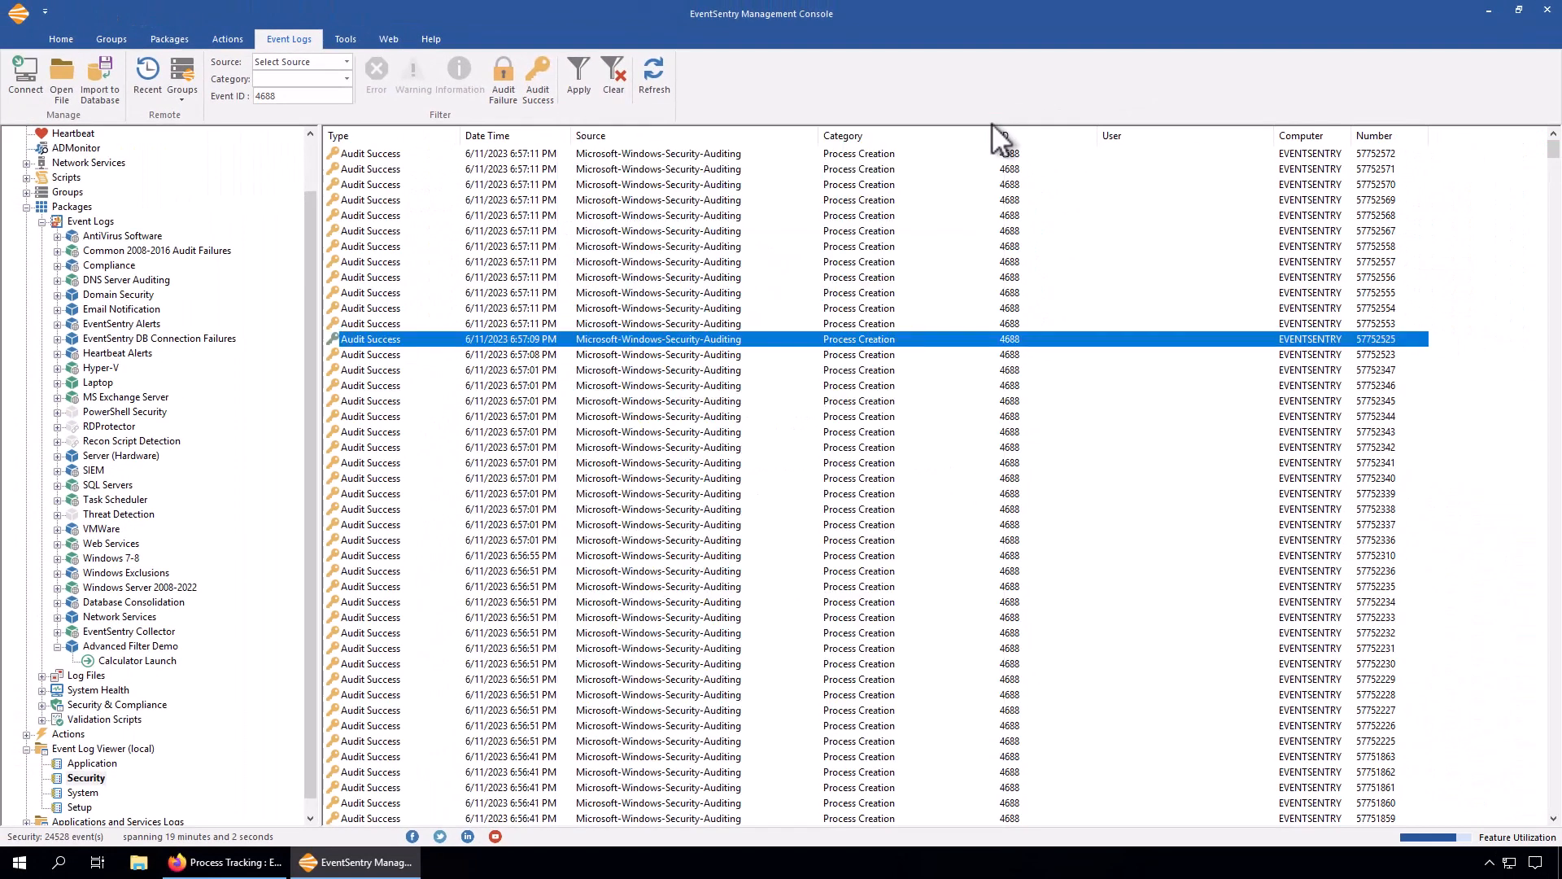
Step: Look up event 4688's message from the Calculator Launch filter, locate the creator Security ID's insertion string, and close the message browser
{"action": "left_click", "coordinate": [120, 661]}
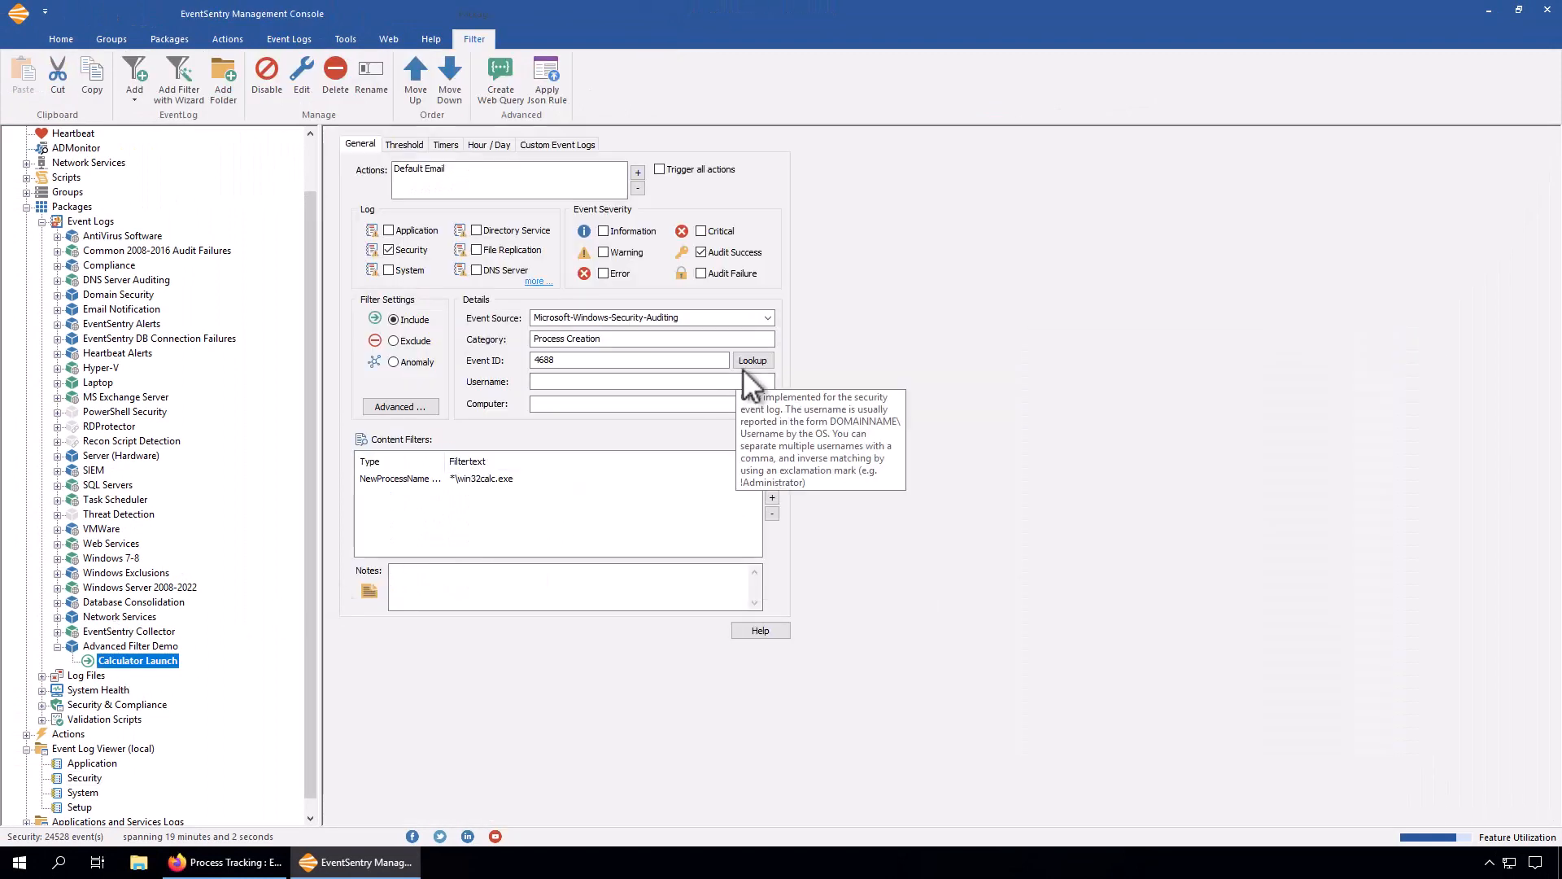
{"action": "left_click", "coordinate": [752, 360]}
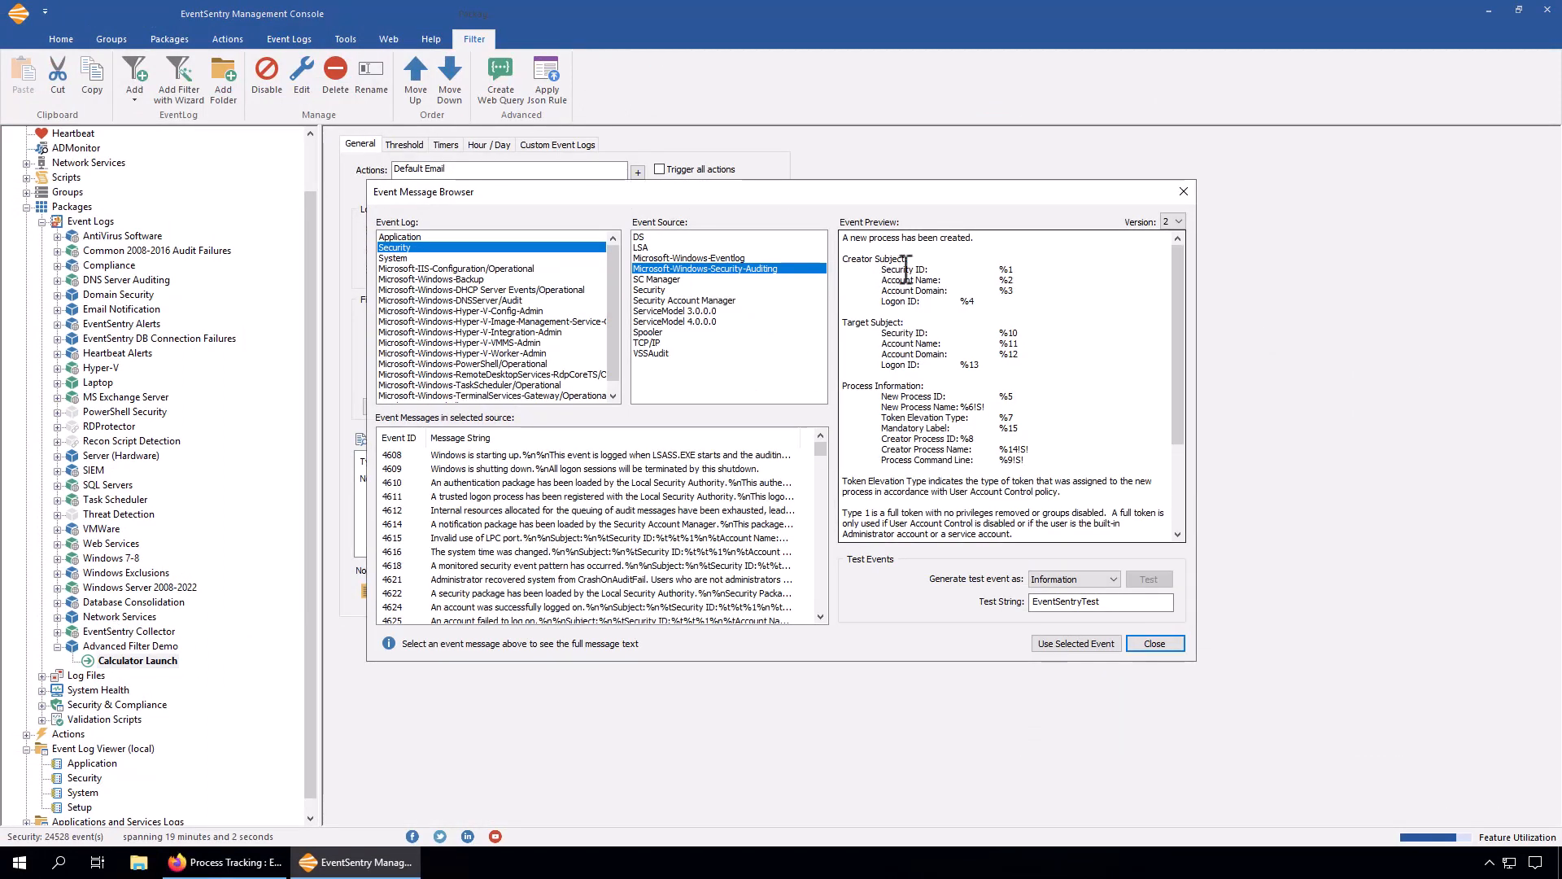
{"action": "left_click_drag", "start_coordinate": [843, 264], "coordinate": [1024, 271]}
{"action": "left_click", "coordinate": [1023, 270]}
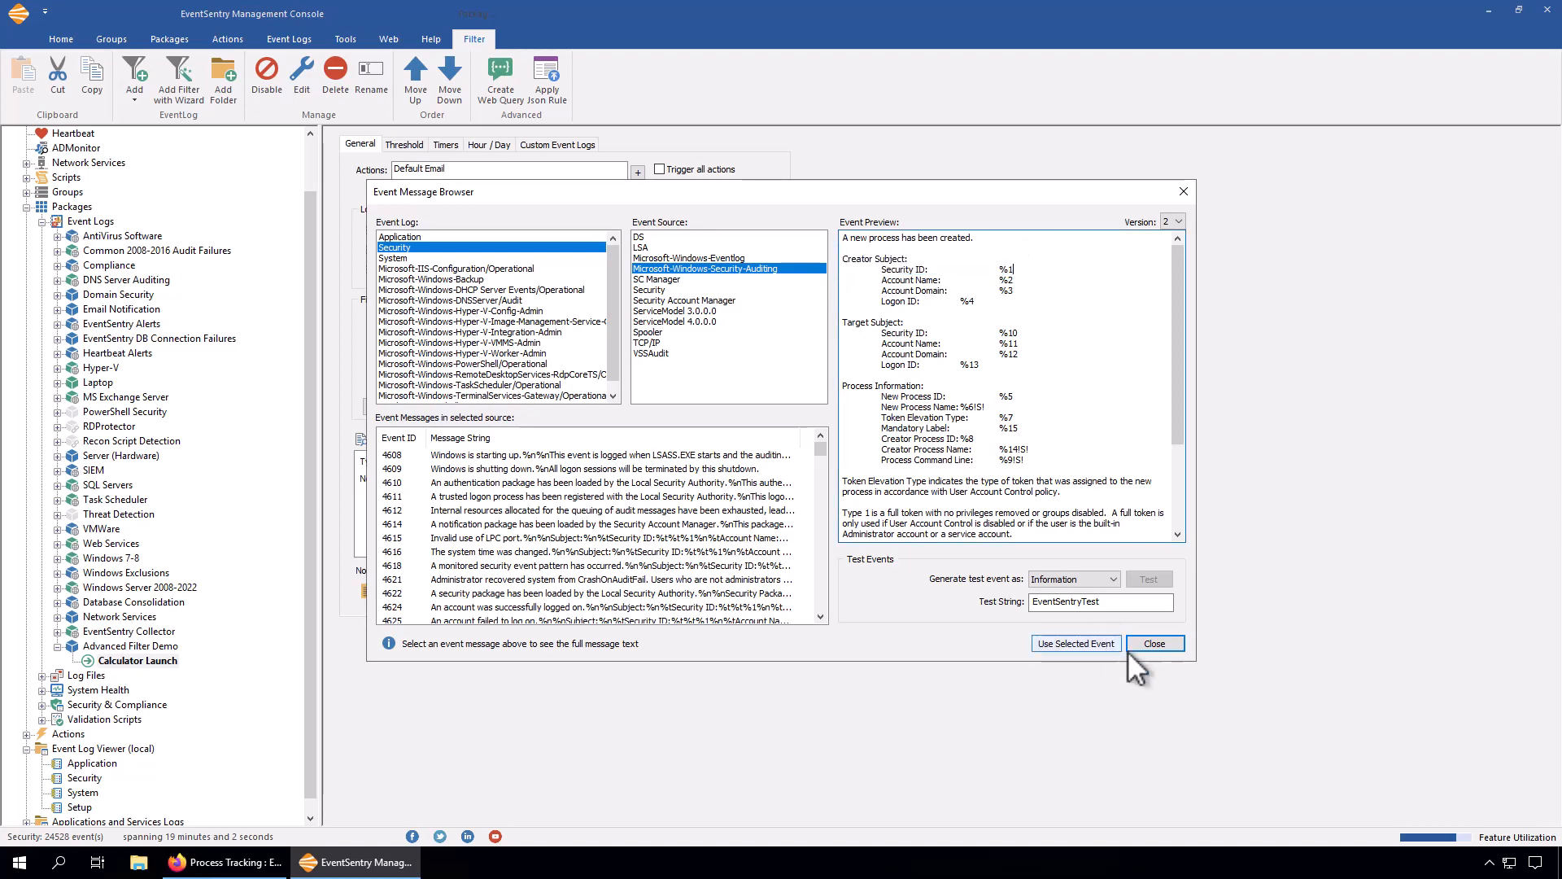
{"action": "left_click", "coordinate": [1155, 643]}
Step: Set the Calculator Launch filter's email message override to "$STR1 is apparently calculating something now ..." and accept the advanced options
{"action": "left_click", "coordinate": [142, 384]}
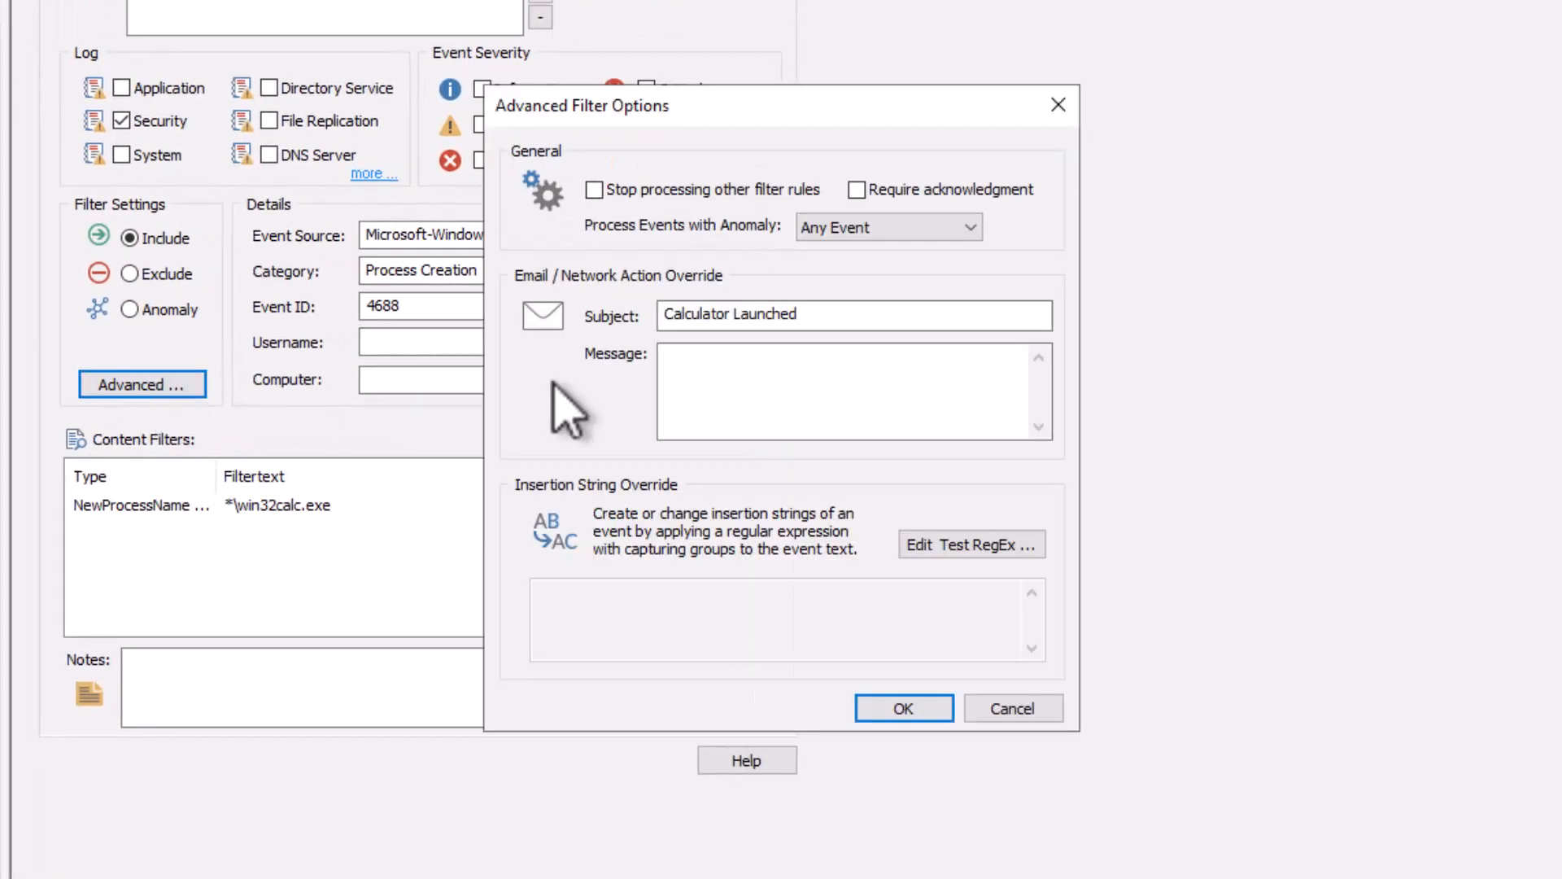
{"action": "left_click", "coordinate": [785, 378]}
{"action": "type", "text": "$STR1"}
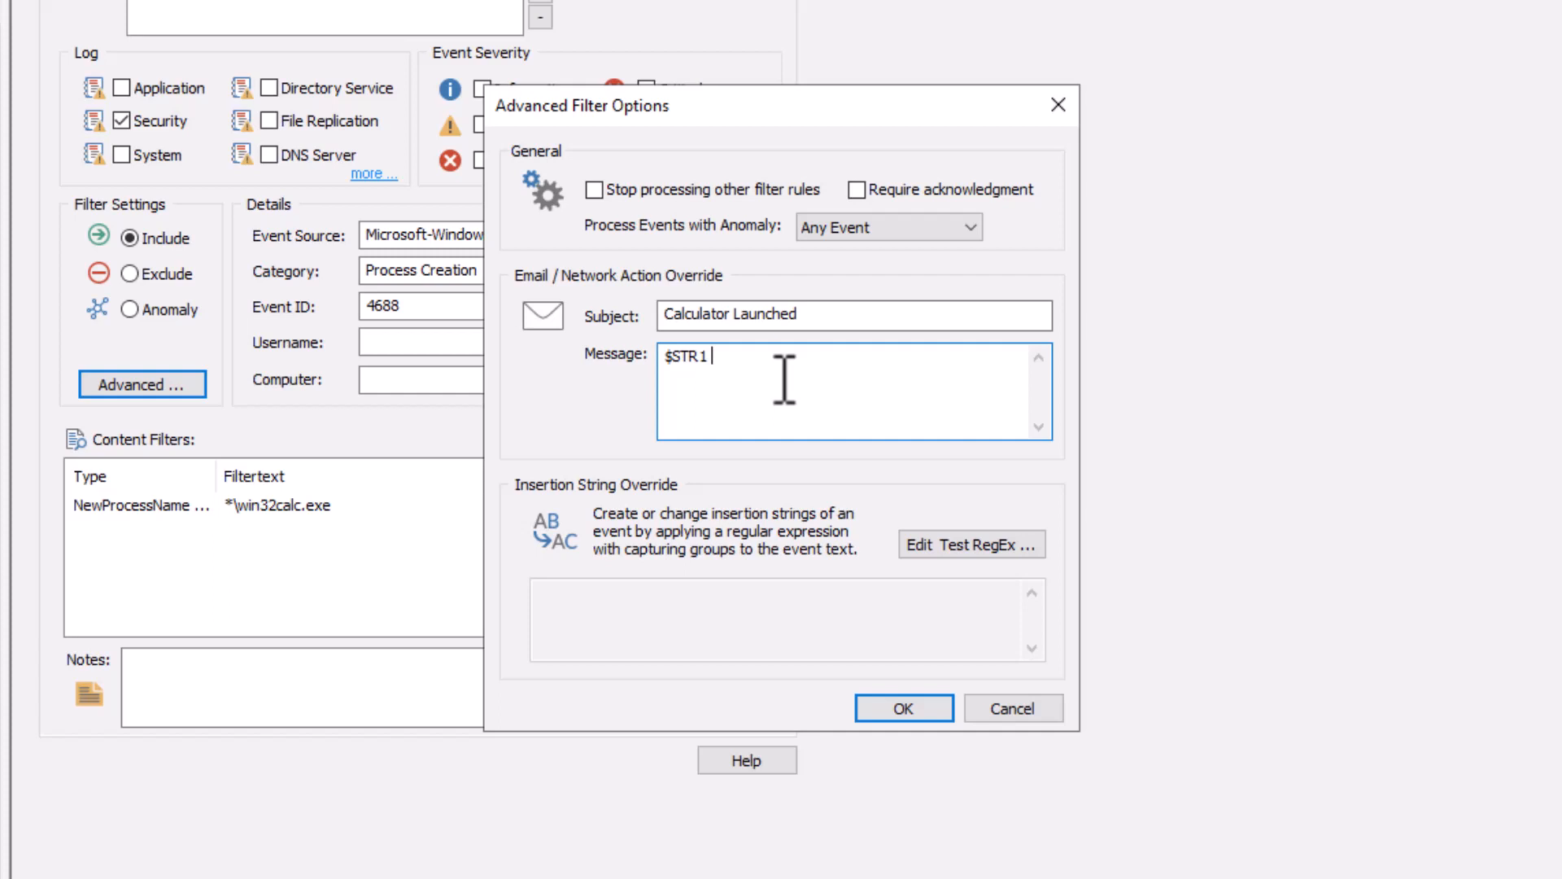
{"action": "type", "text": "is apparently calculating something now ..."}
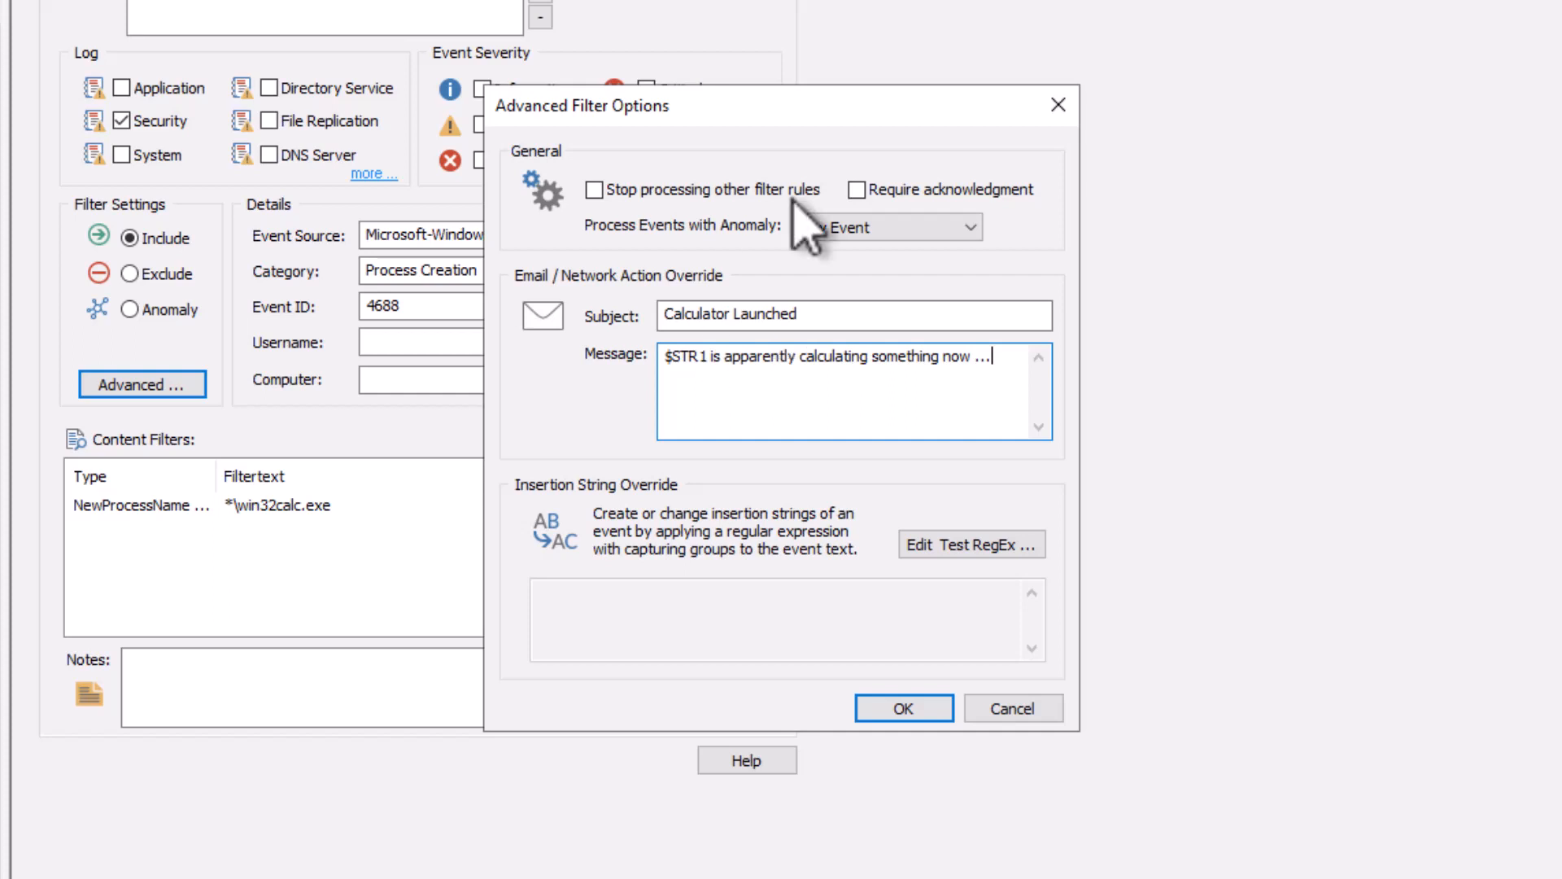
{"action": "mouse_move", "coordinate": [1013, 358]}
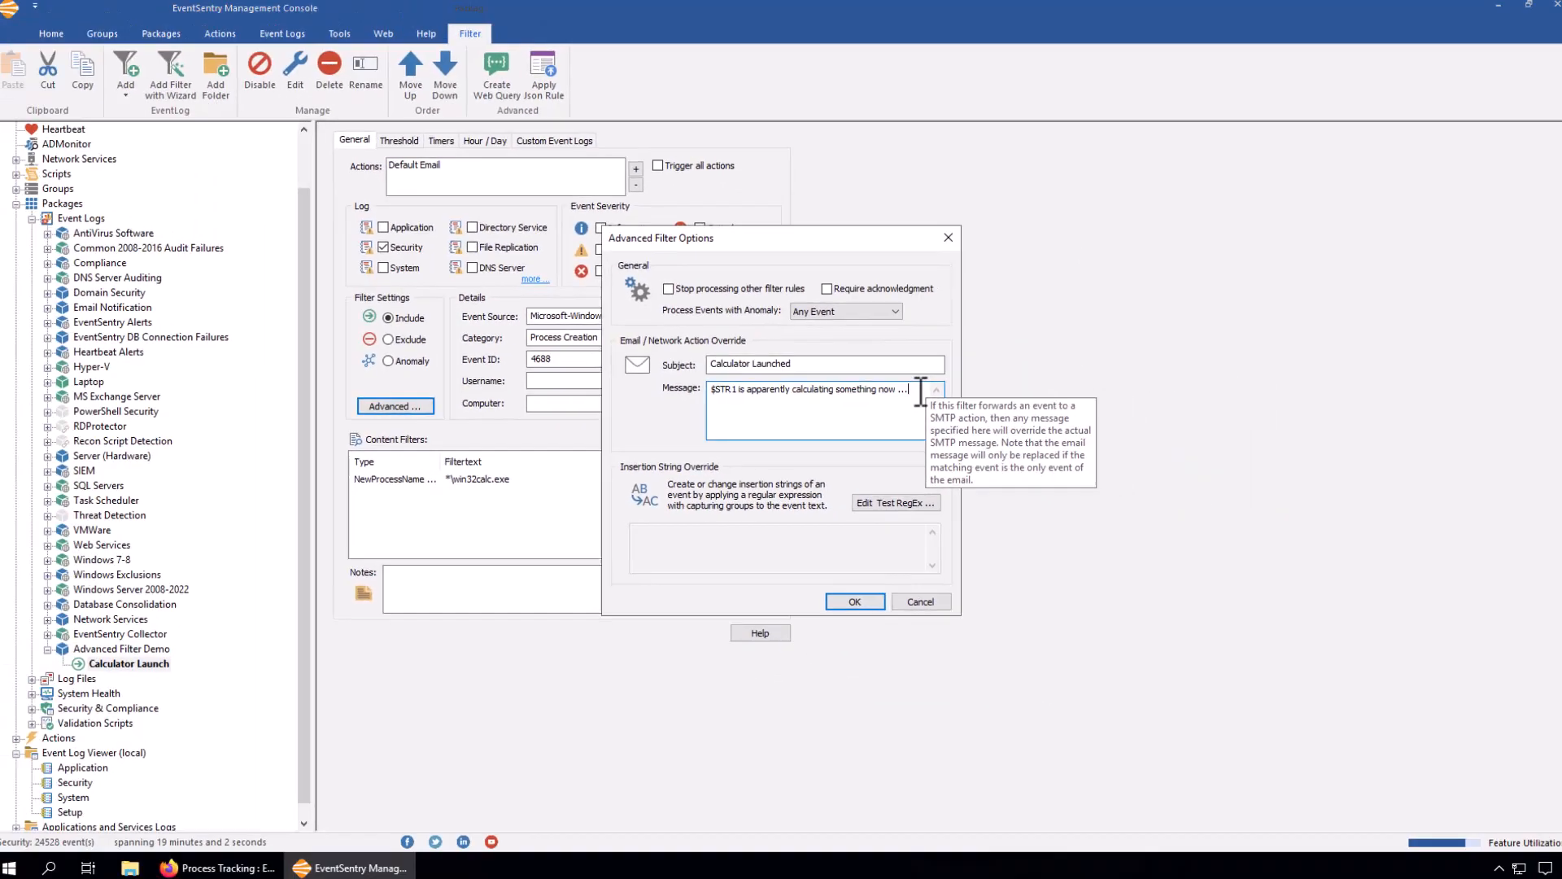
{"action": "left_click", "coordinate": [853, 599]}
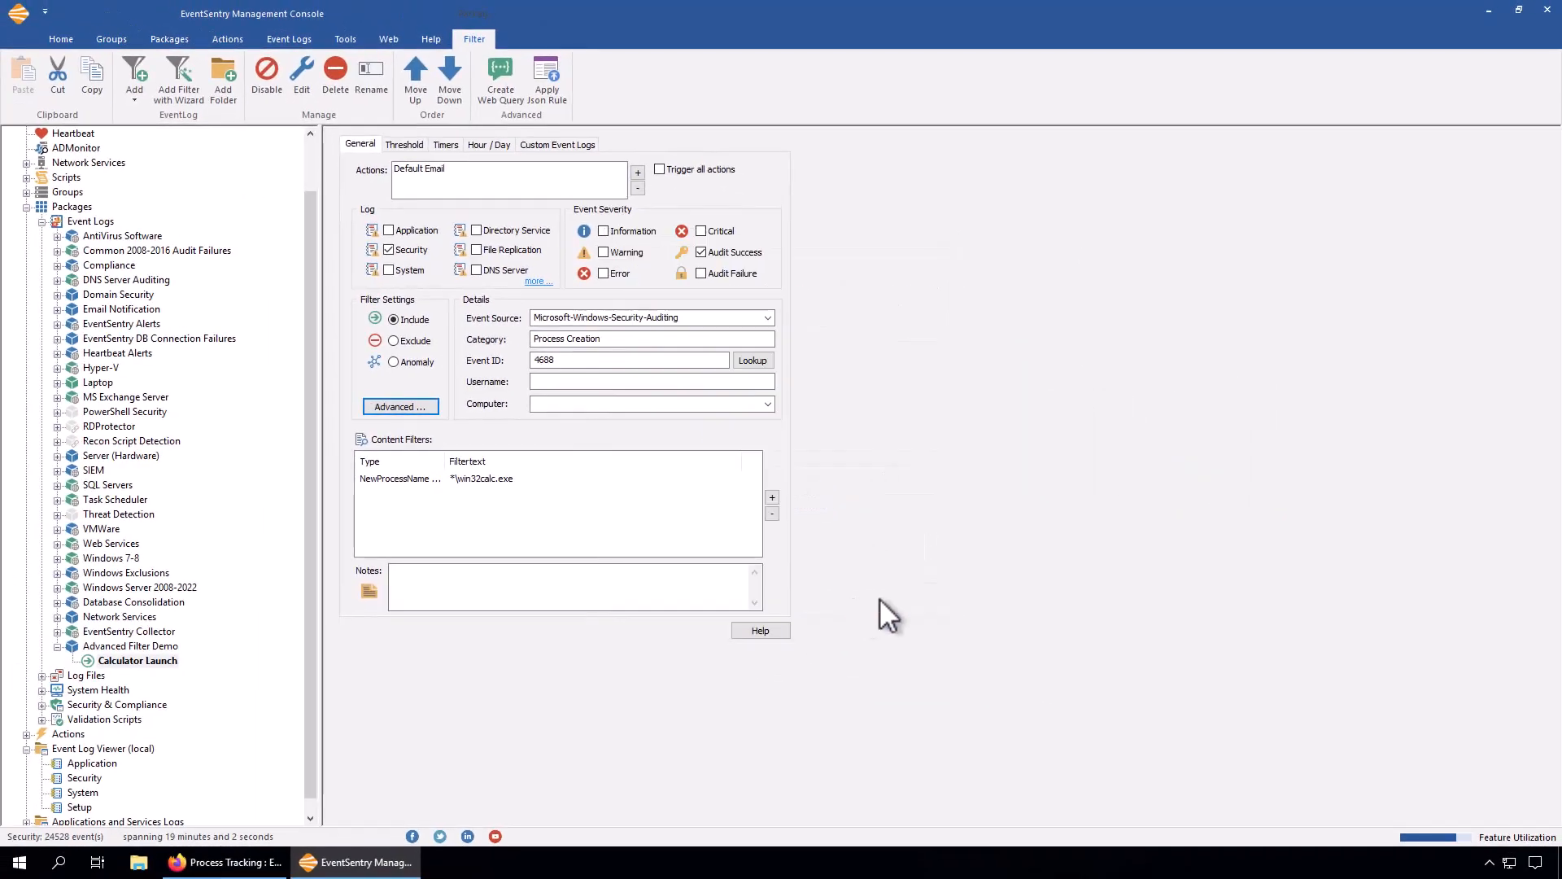
Step: Save the configuration with the updated Calculator Launch filter
{"action": "left_click", "coordinate": [50, 40]}
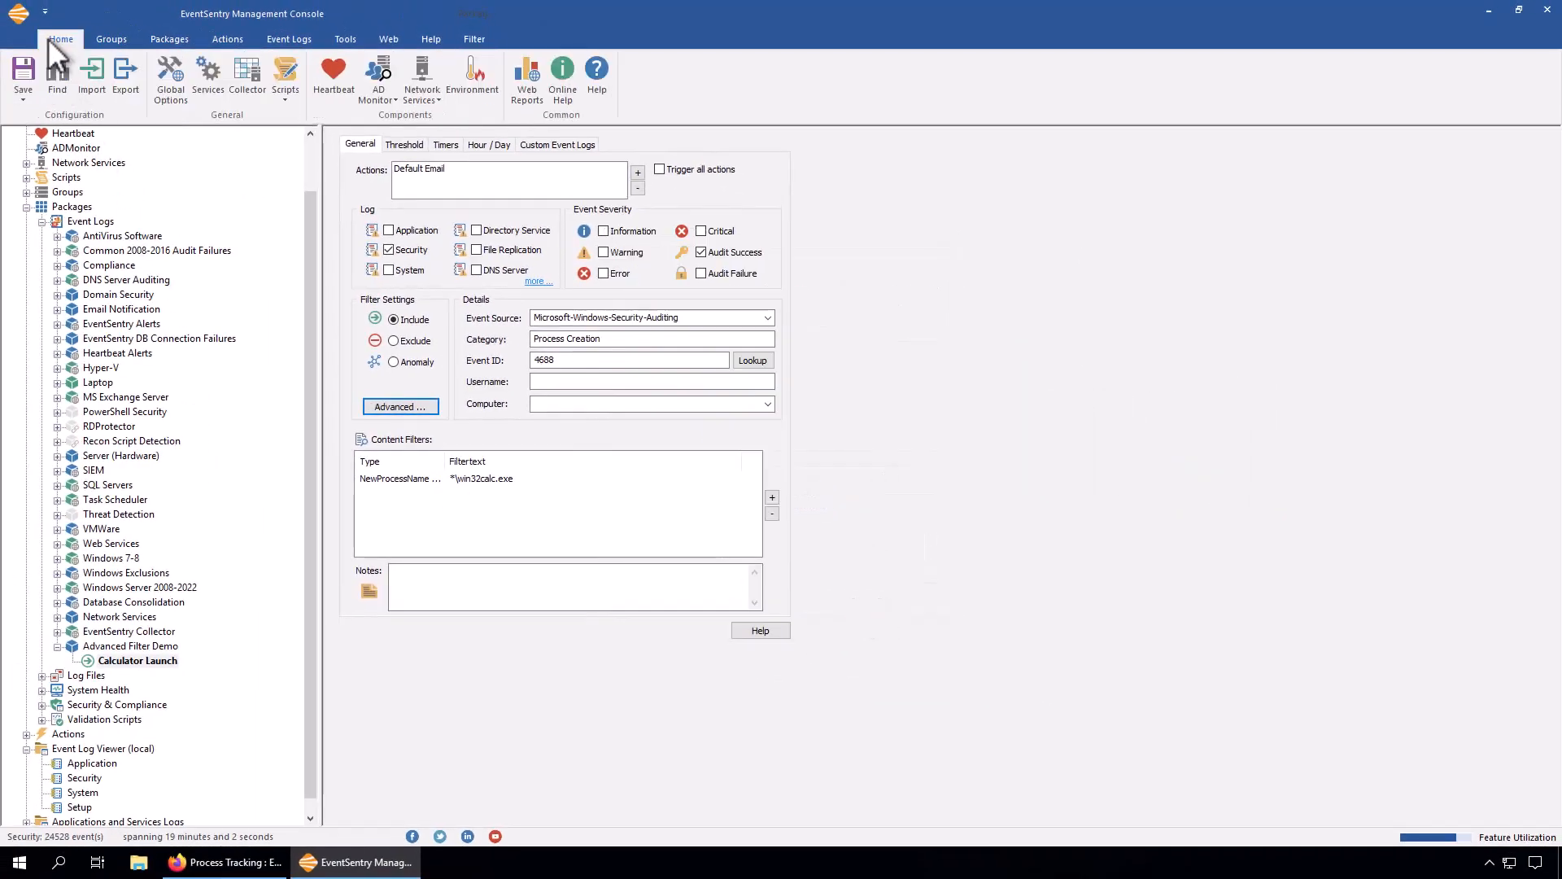
{"action": "left_click", "coordinate": [27, 96]}
{"action": "left_click", "coordinate": [51, 139]}
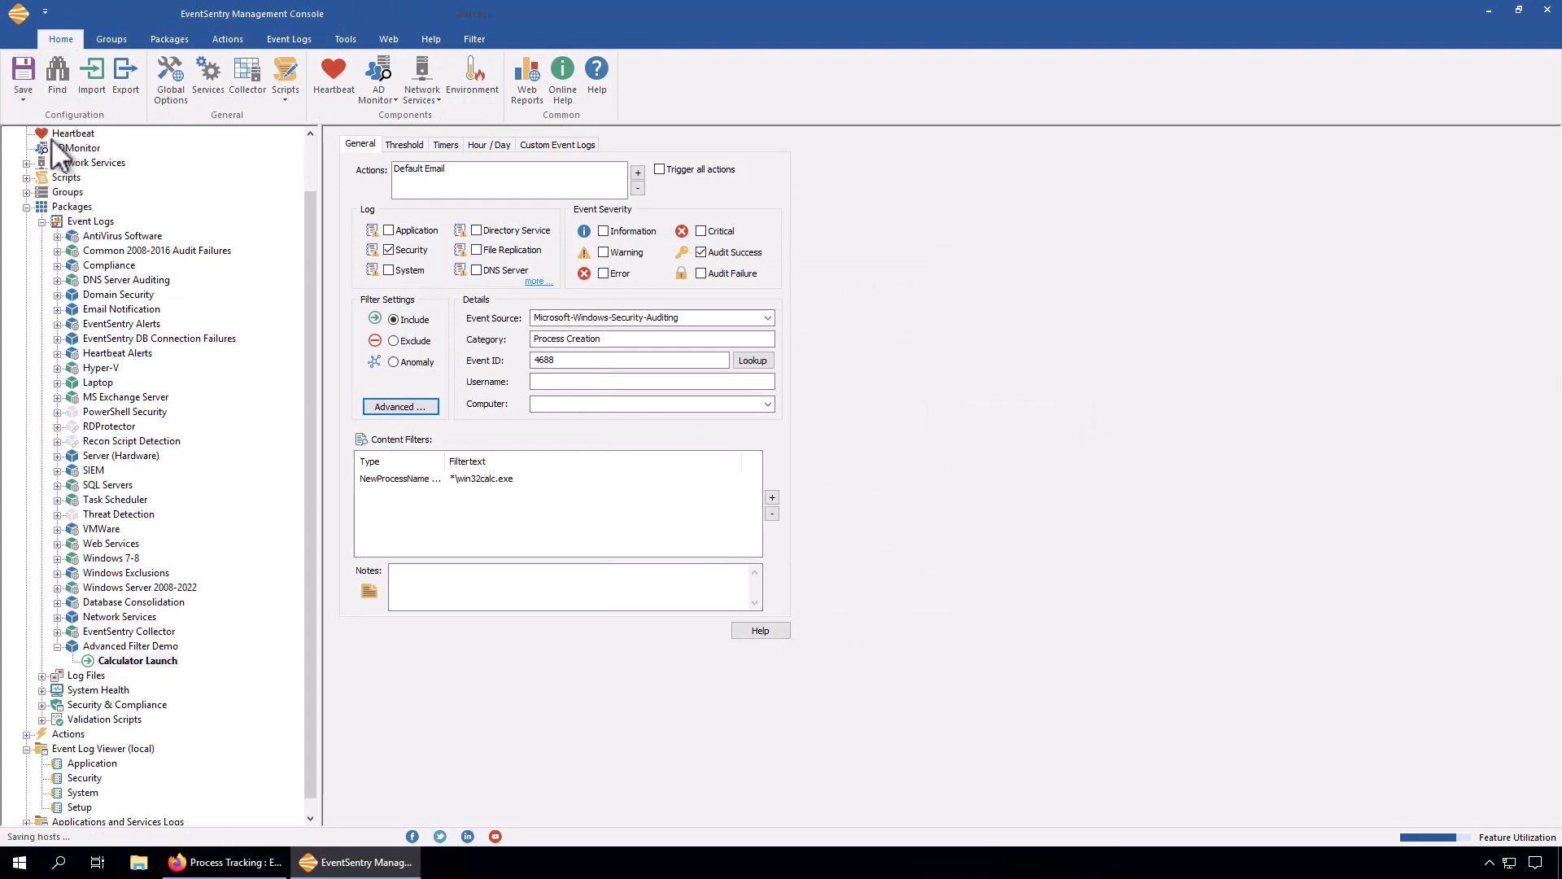
Step: Refresh the local Application log and open the details of the newest EventSentry event with ID 1035
{"action": "left_click", "coordinate": [94, 763]}
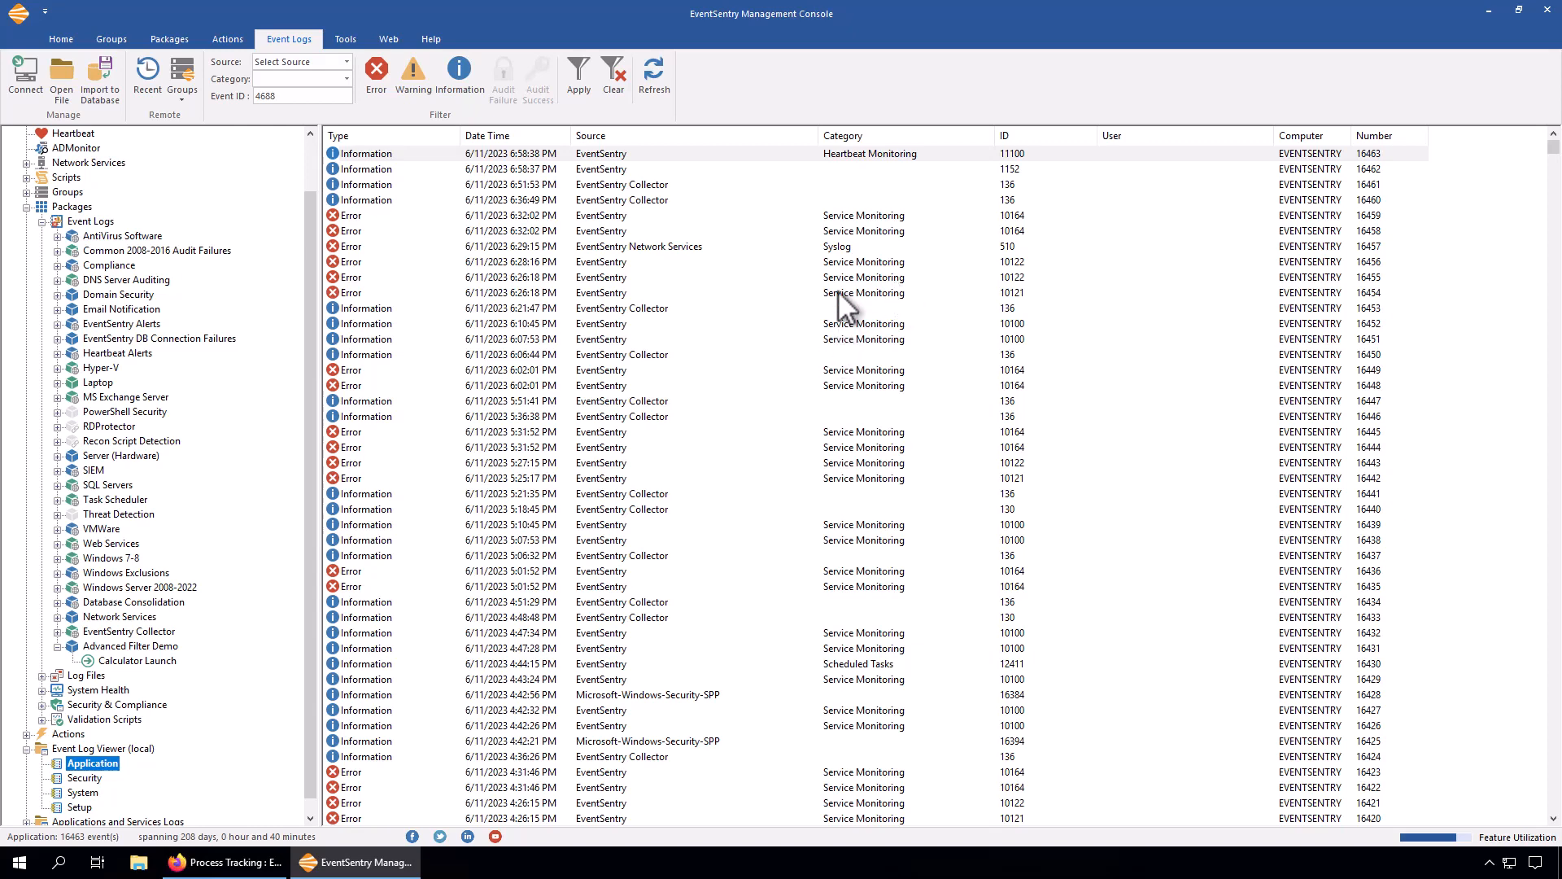
{"action": "left_click", "coordinate": [662, 69]}
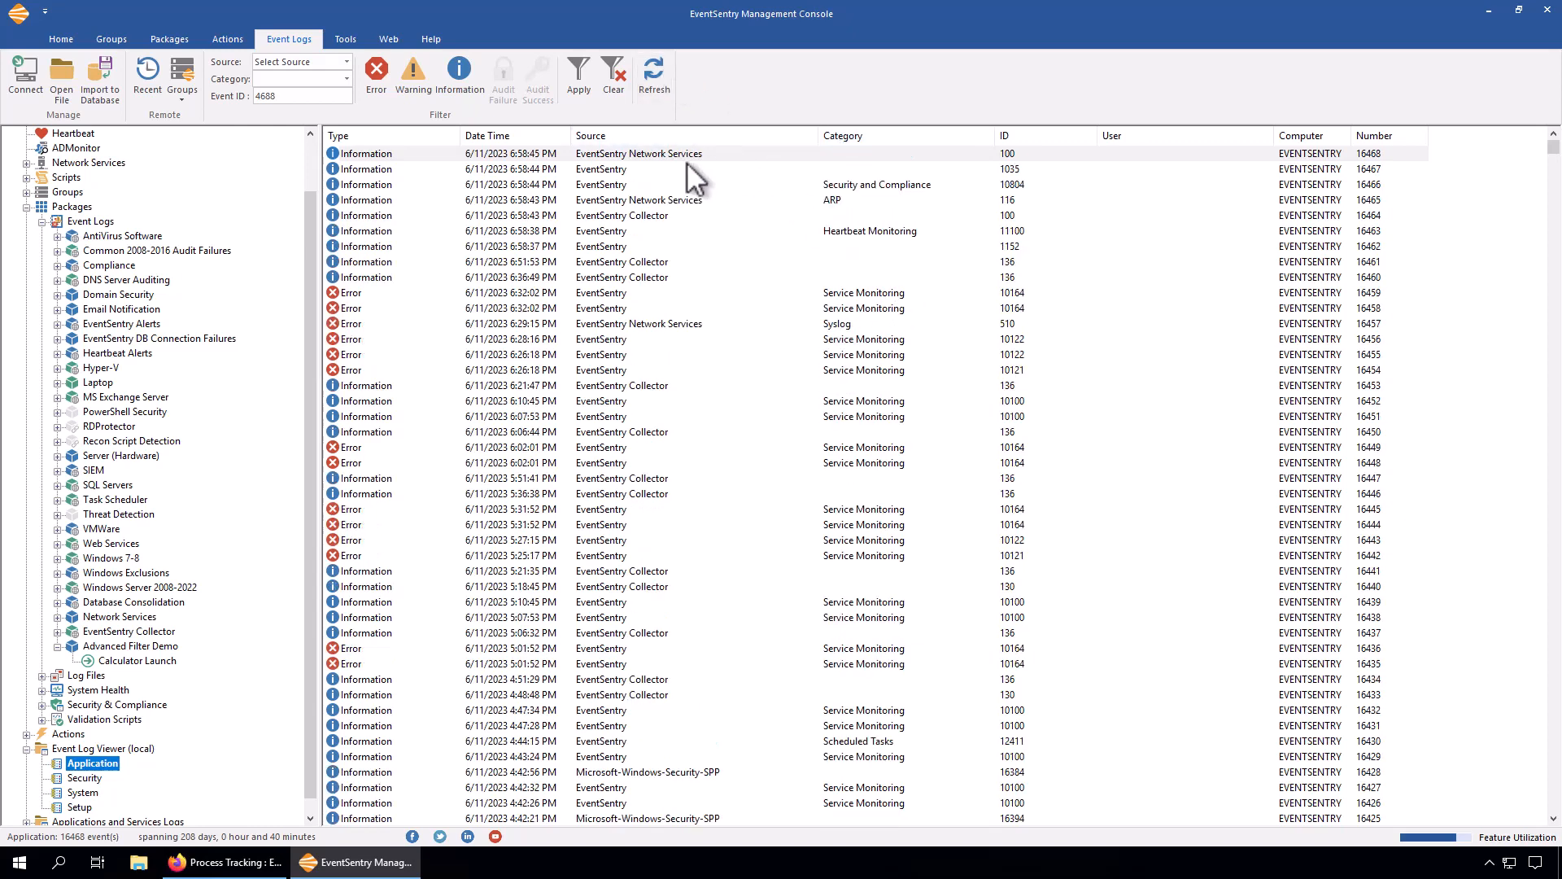
{"action": "left_click", "coordinate": [622, 168]}
{"action": "double_click", "coordinate": [622, 169]}
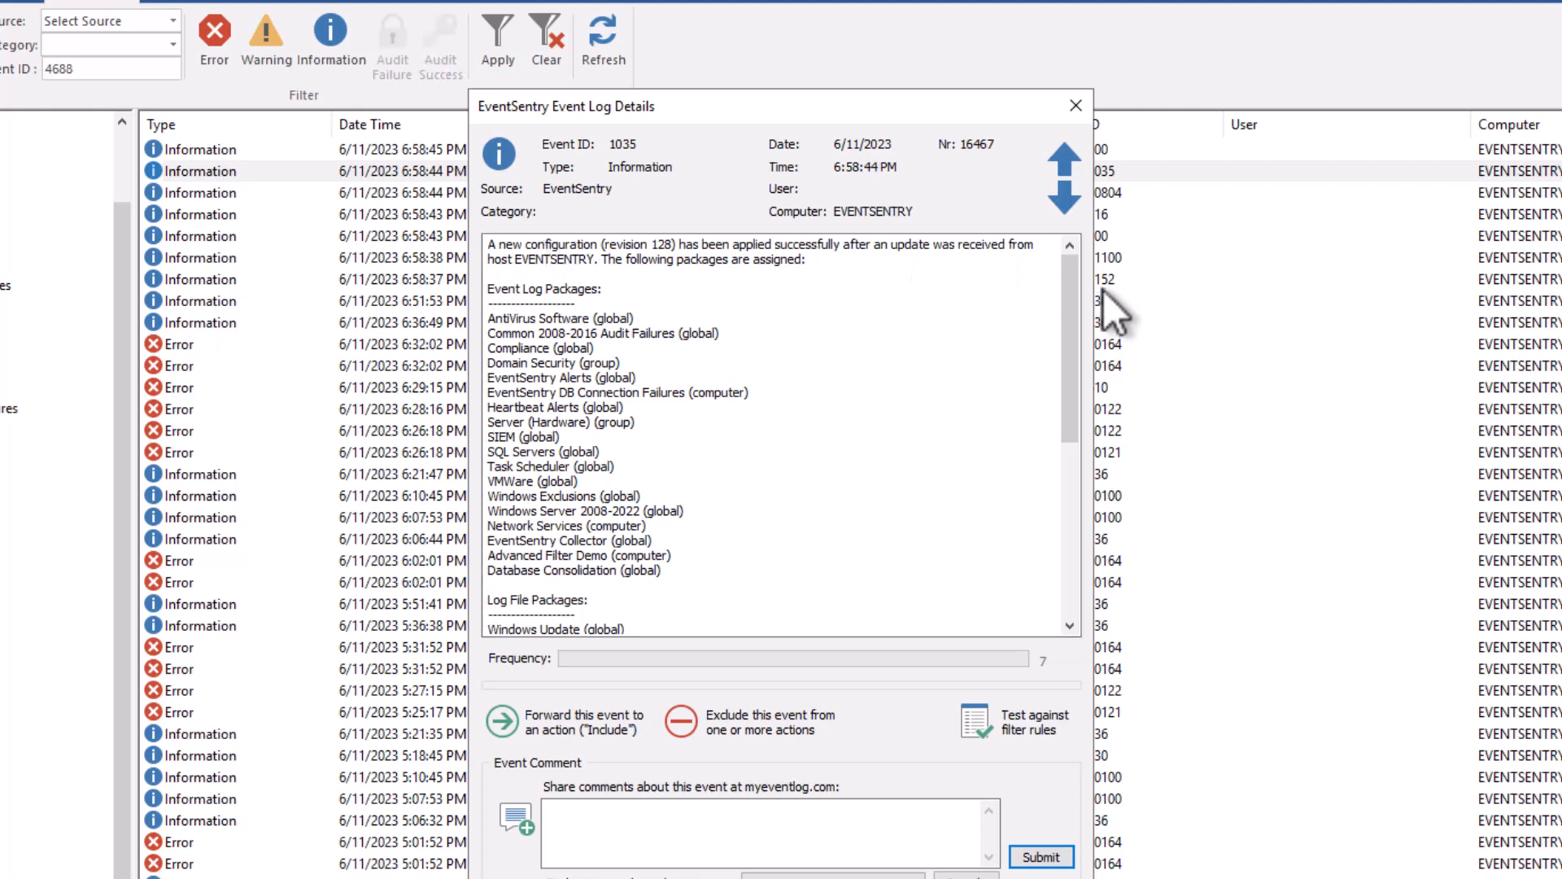
Step: Highlight the Advanced Filter Demo entry and Domain Security's group label among the assigned packages, and close the event details
{"action": "scroll", "coordinate": [1070, 294], "scroll_direction": "down", "scroll_amount": 1}
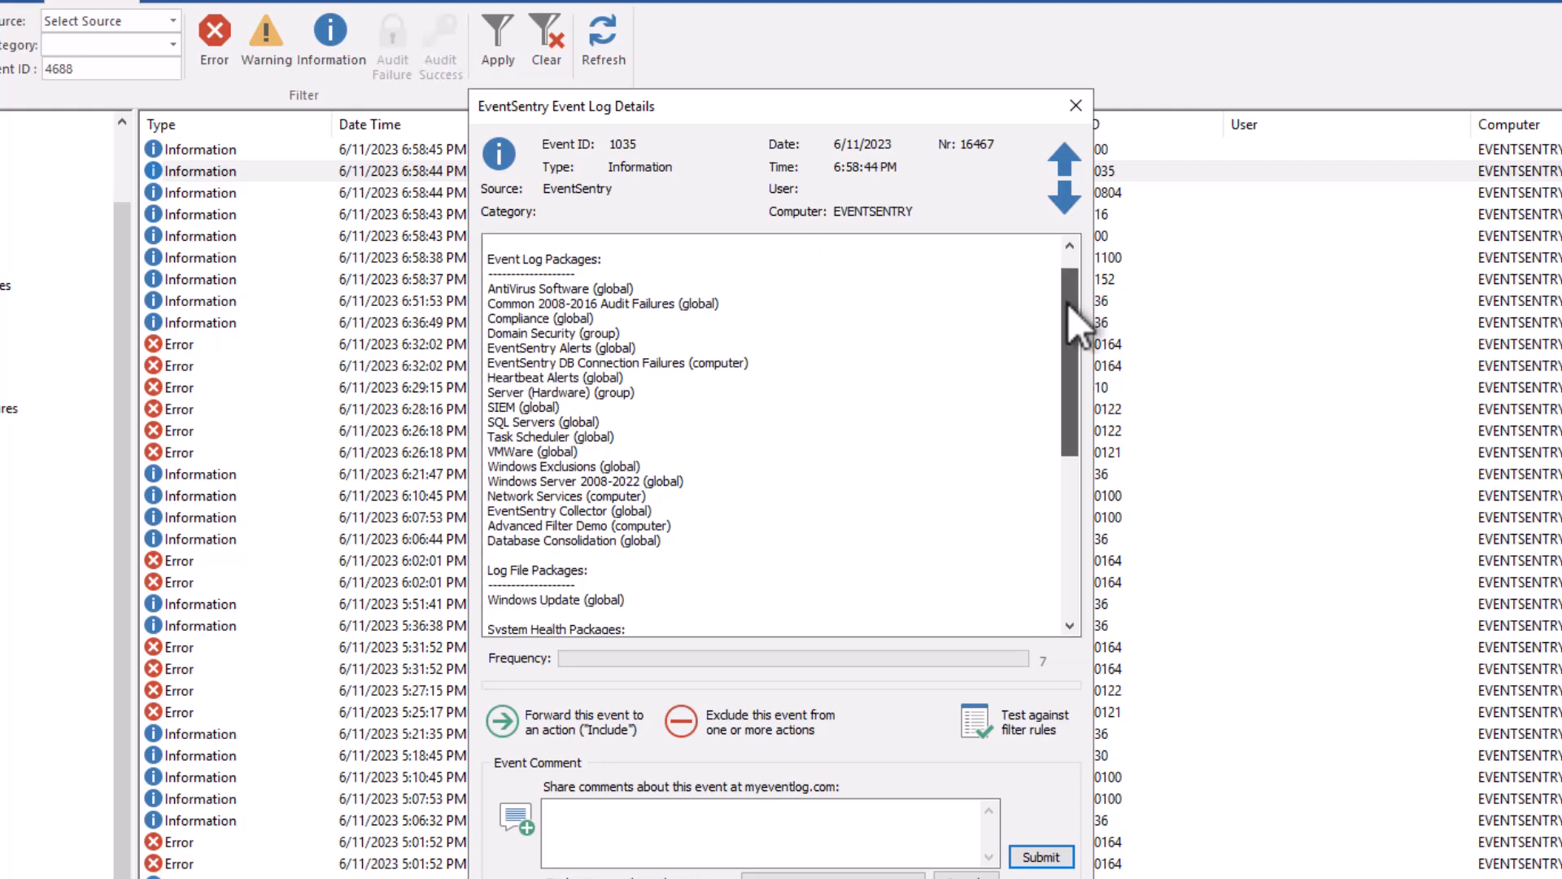
{"action": "left_click_drag", "start_coordinate": [675, 525], "coordinate": [468, 525]}
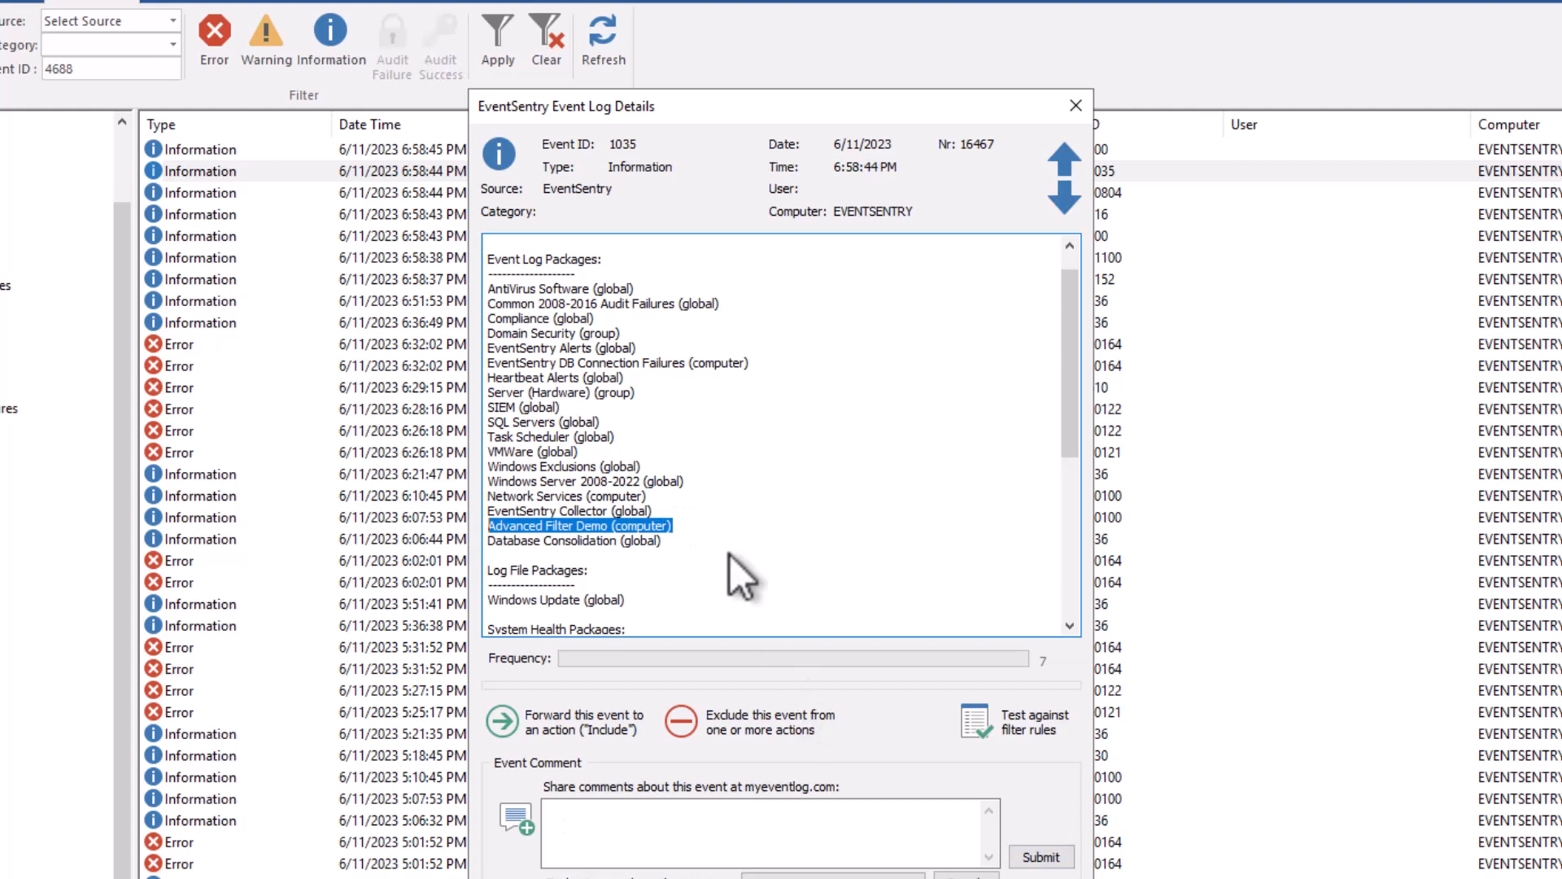
{"action": "left_click", "coordinate": [700, 525]}
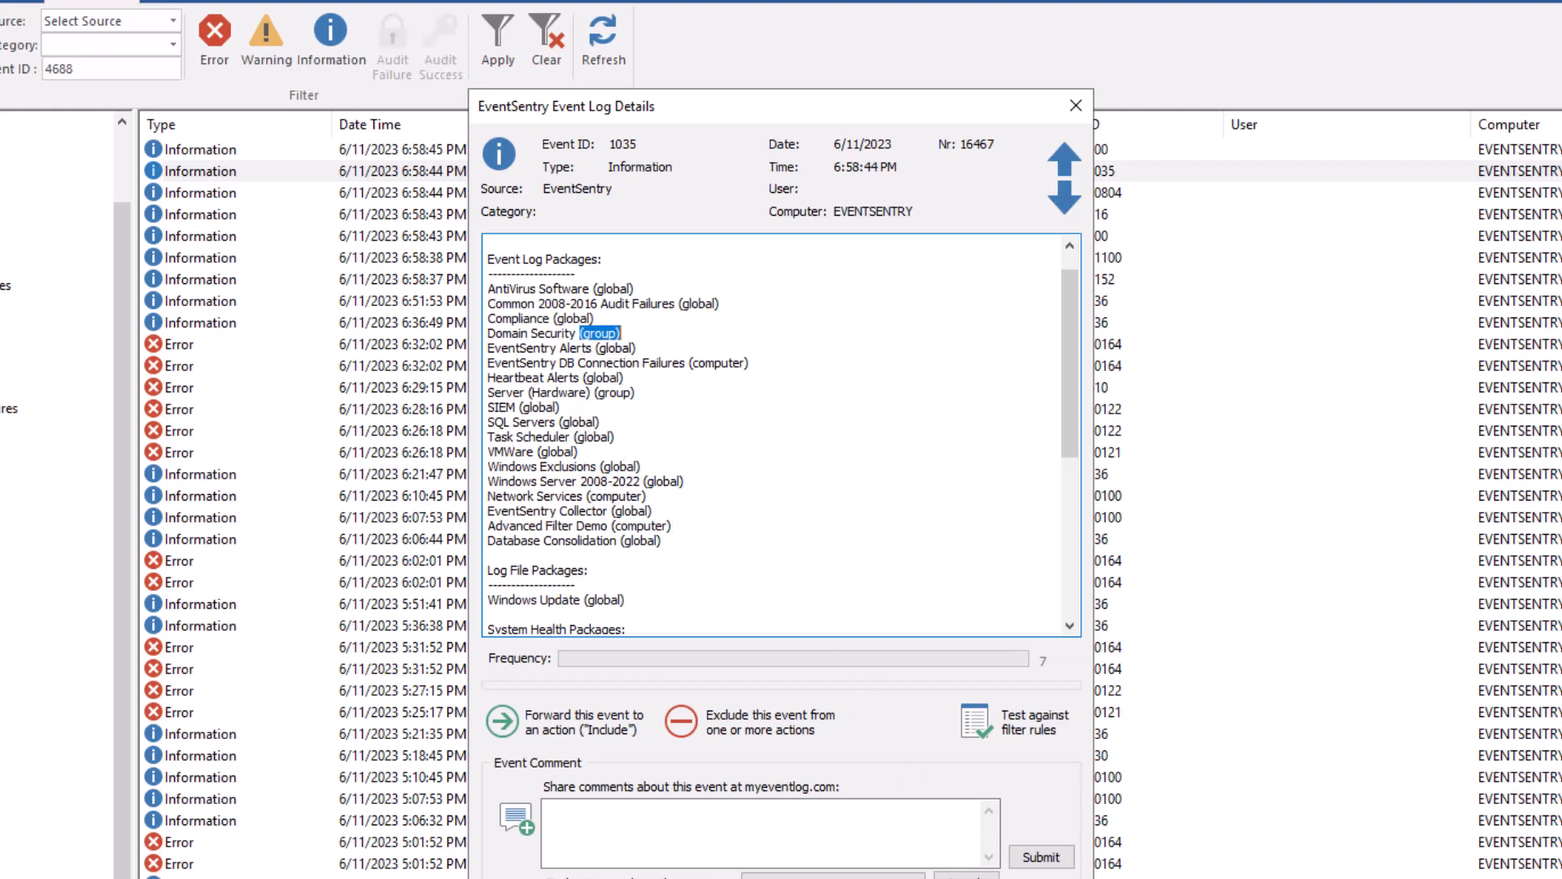
{"action": "key", "text": "Escape"}
Step: Launch the Windows Calculator and close it to trigger the customized email alert
{"action": "key", "text": "super"}
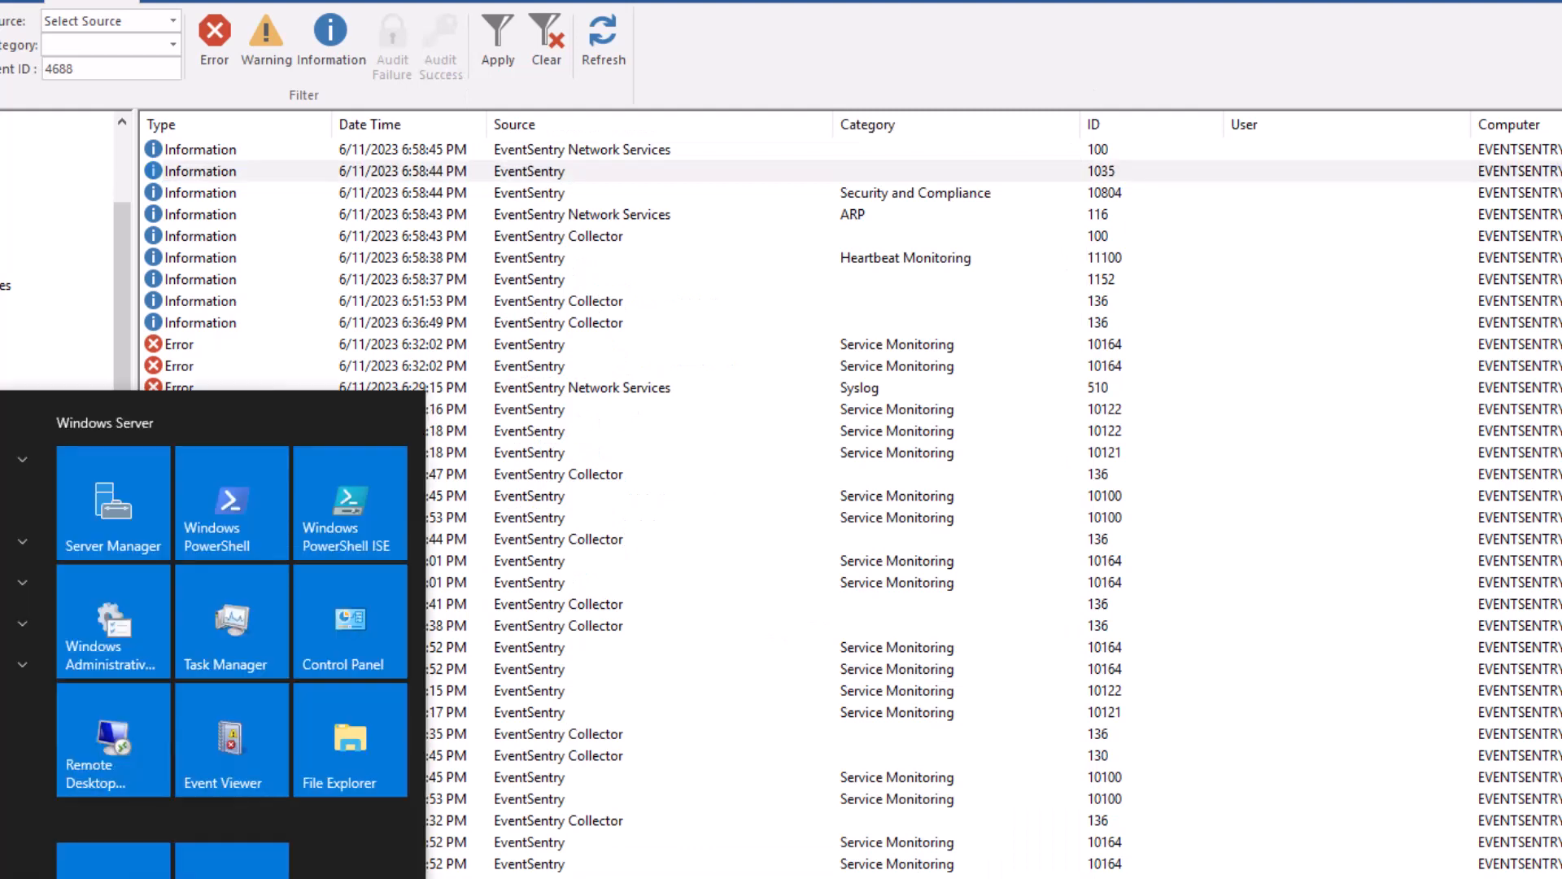
{"action": "left_click", "coordinate": [232, 871]}
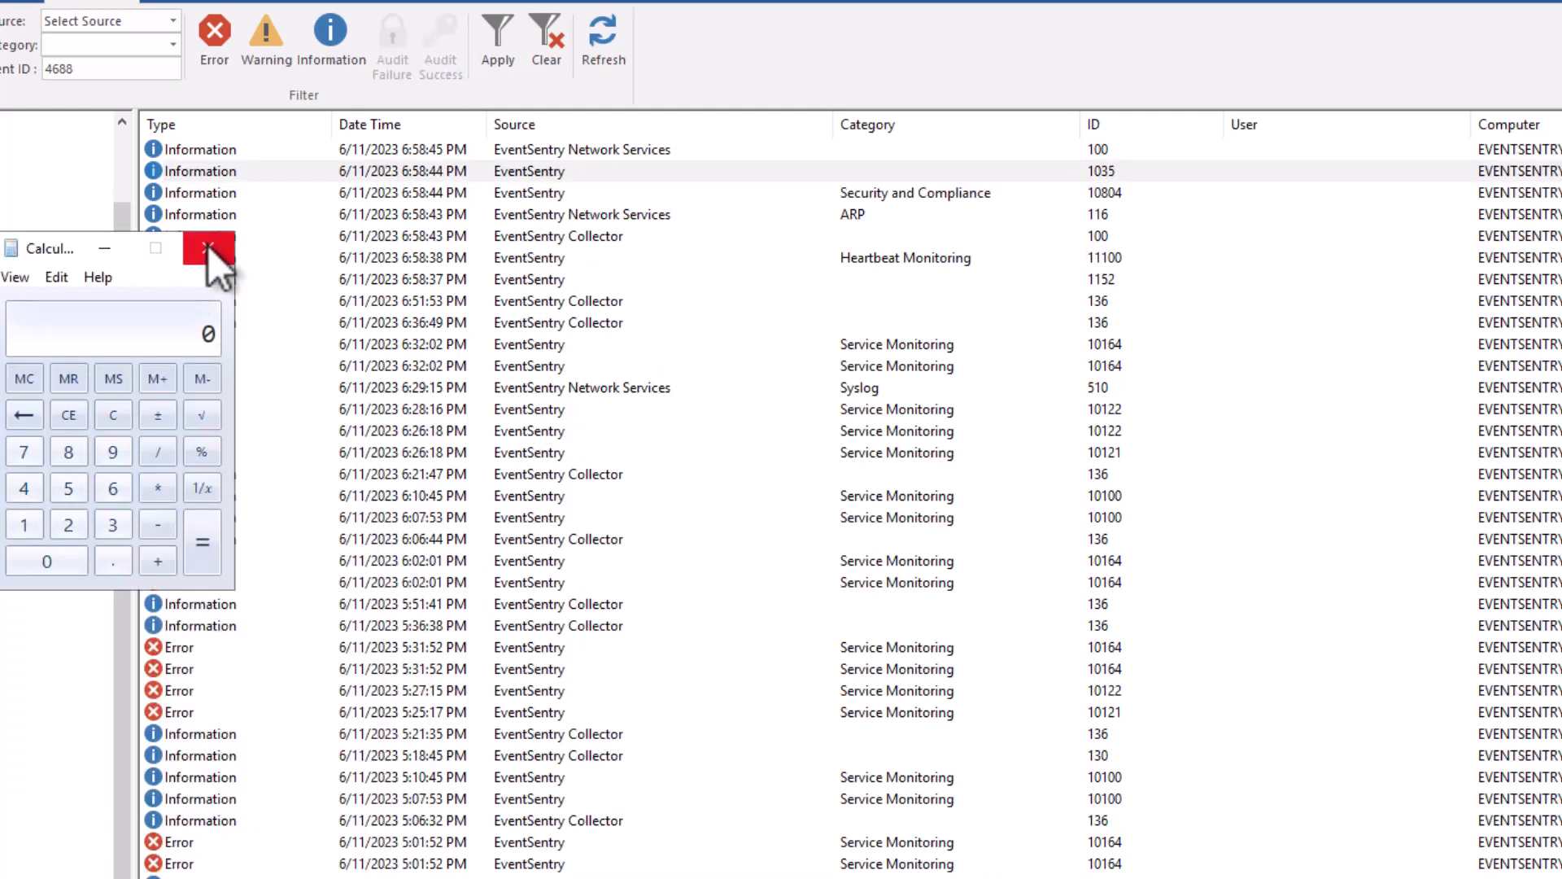
{"action": "left_click", "coordinate": [207, 246]}
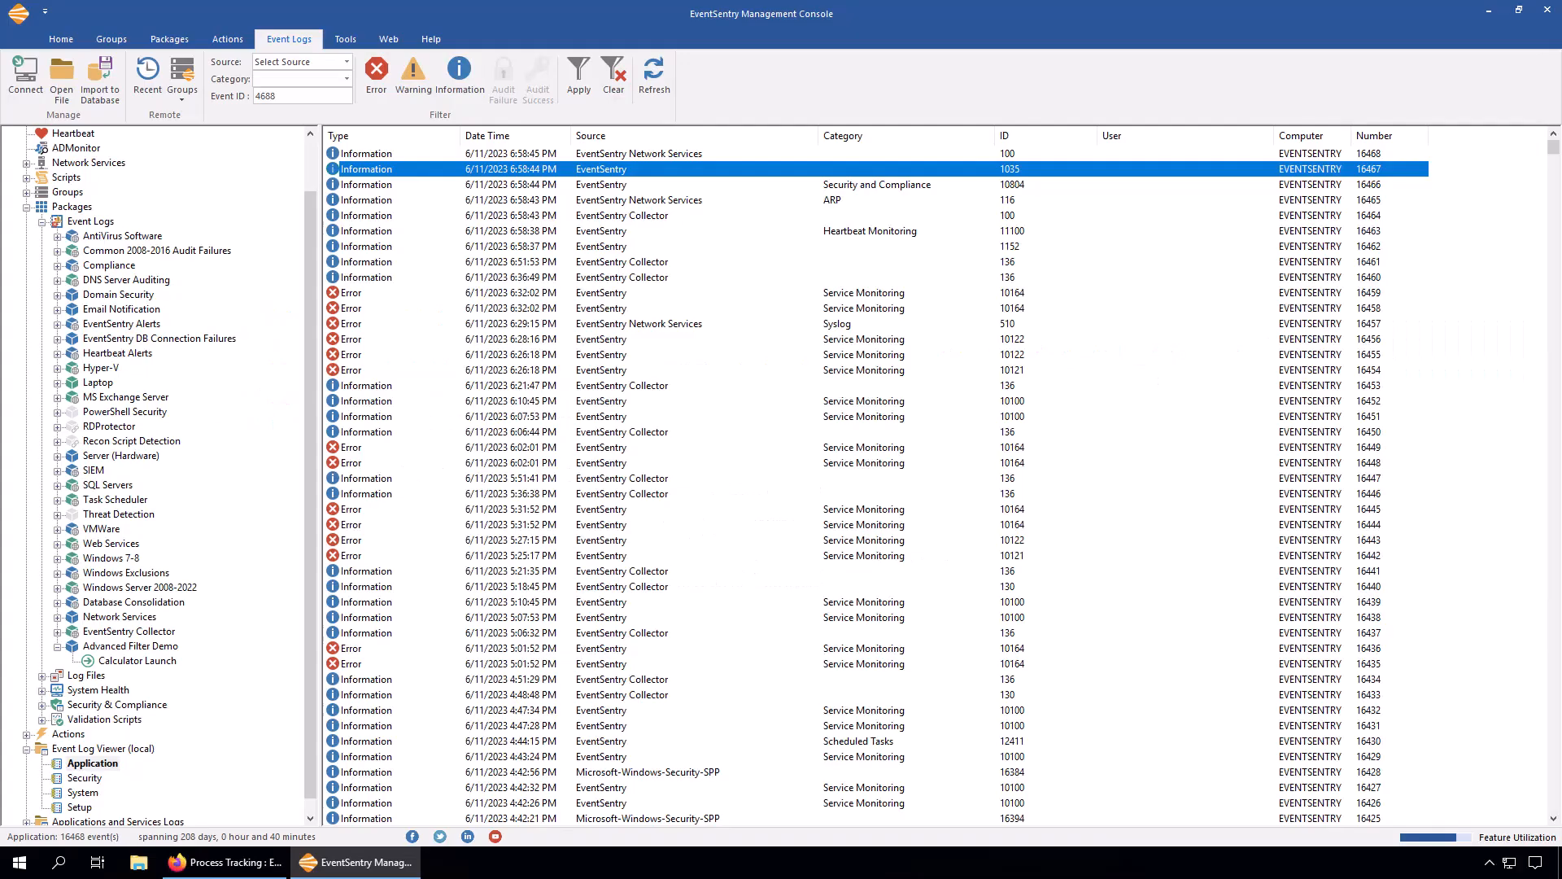
Step: Review the Calculator Launch filter's advanced options, including stopping processing of other filter rules, and leave them without changes
{"action": "left_click", "coordinate": [123, 657]}
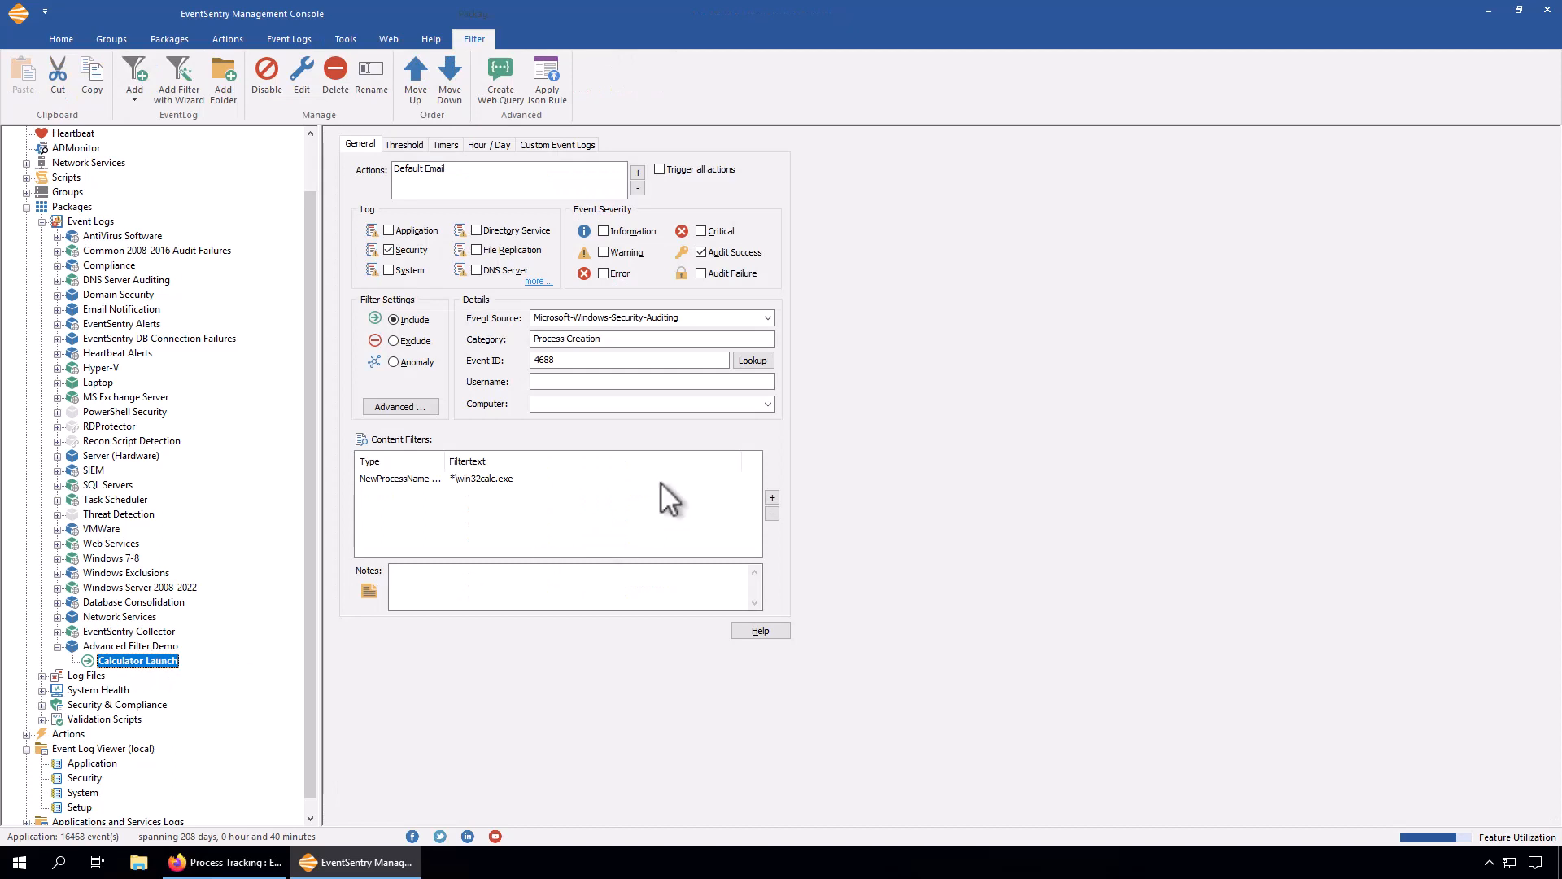
{"action": "left_click", "coordinate": [400, 406]}
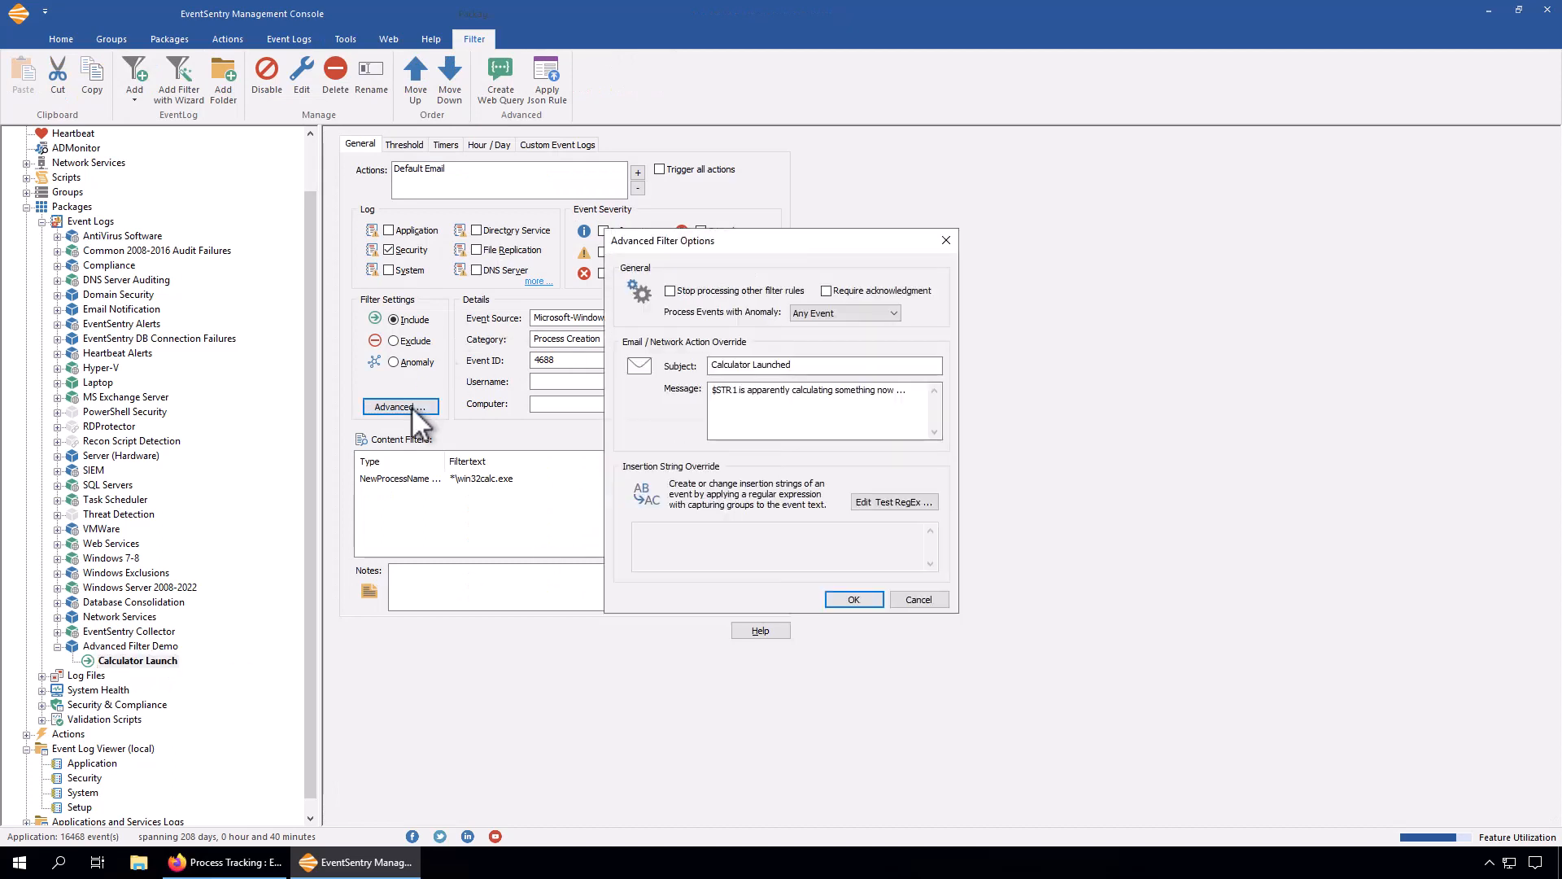
{"action": "mouse_move", "coordinate": [713, 293]}
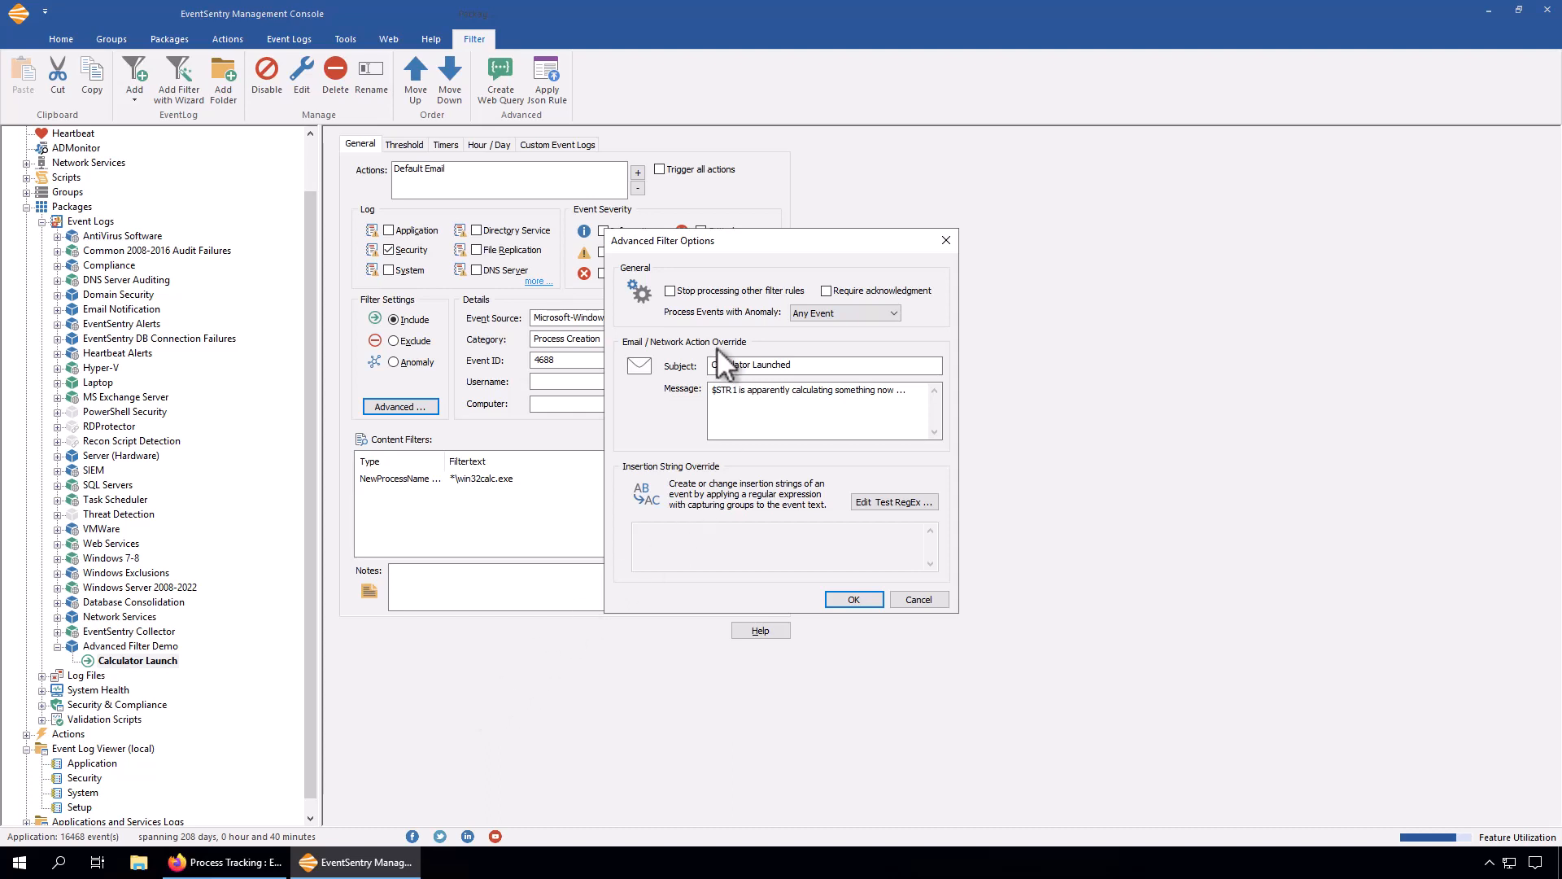
{"action": "left_click", "coordinate": [922, 600]}
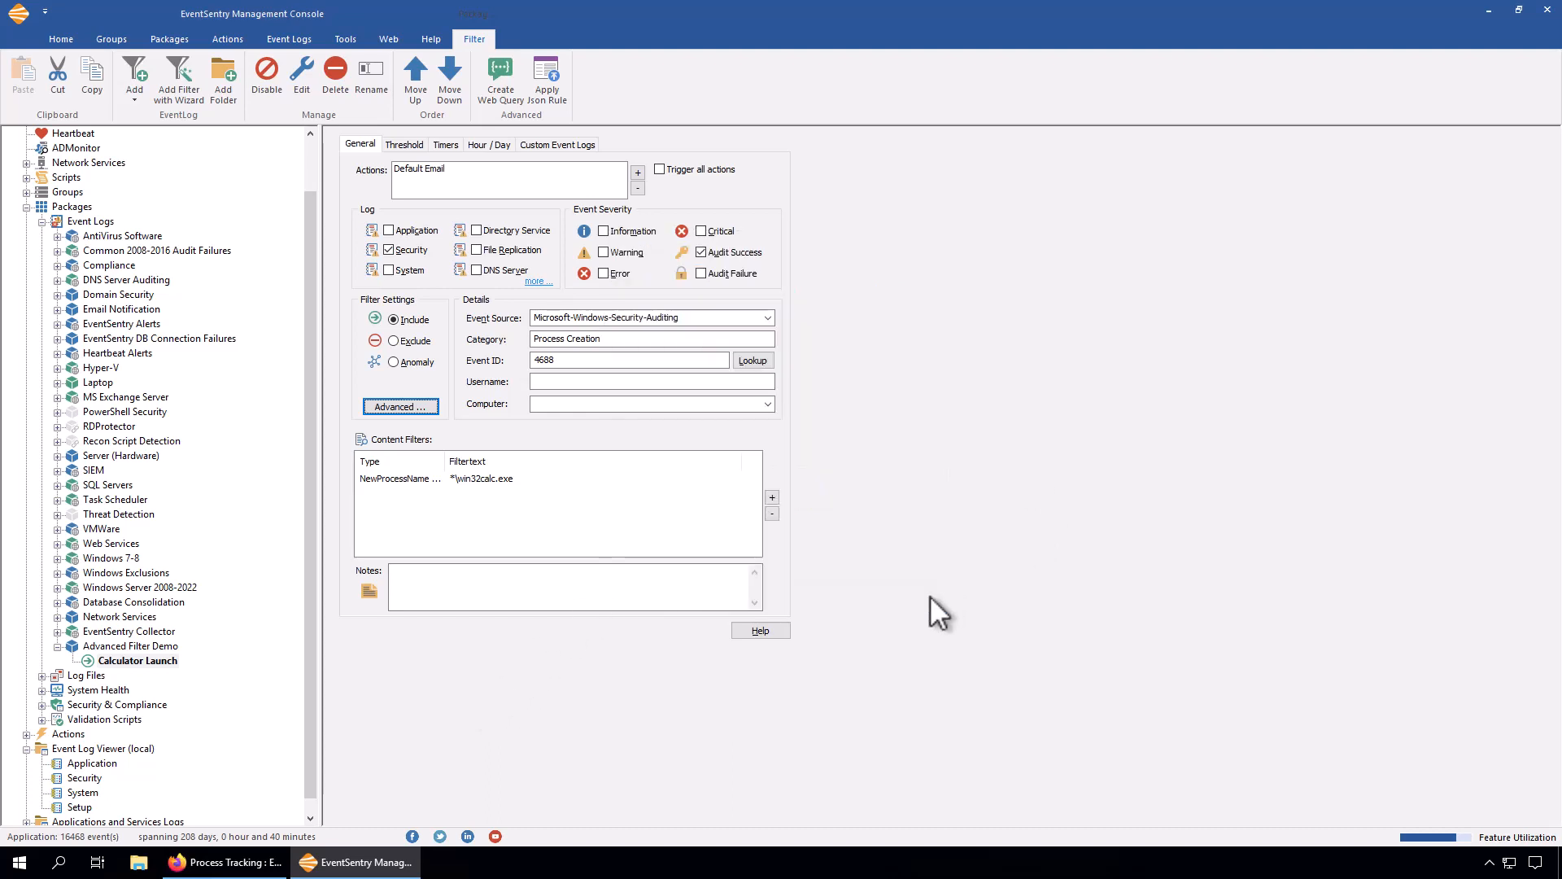
Step: Review the Advanced Filter Demo package's properties, including its exclude filter option, and reopen the Calculator Launch filter's advanced options
{"action": "left_click", "coordinate": [129, 646]}
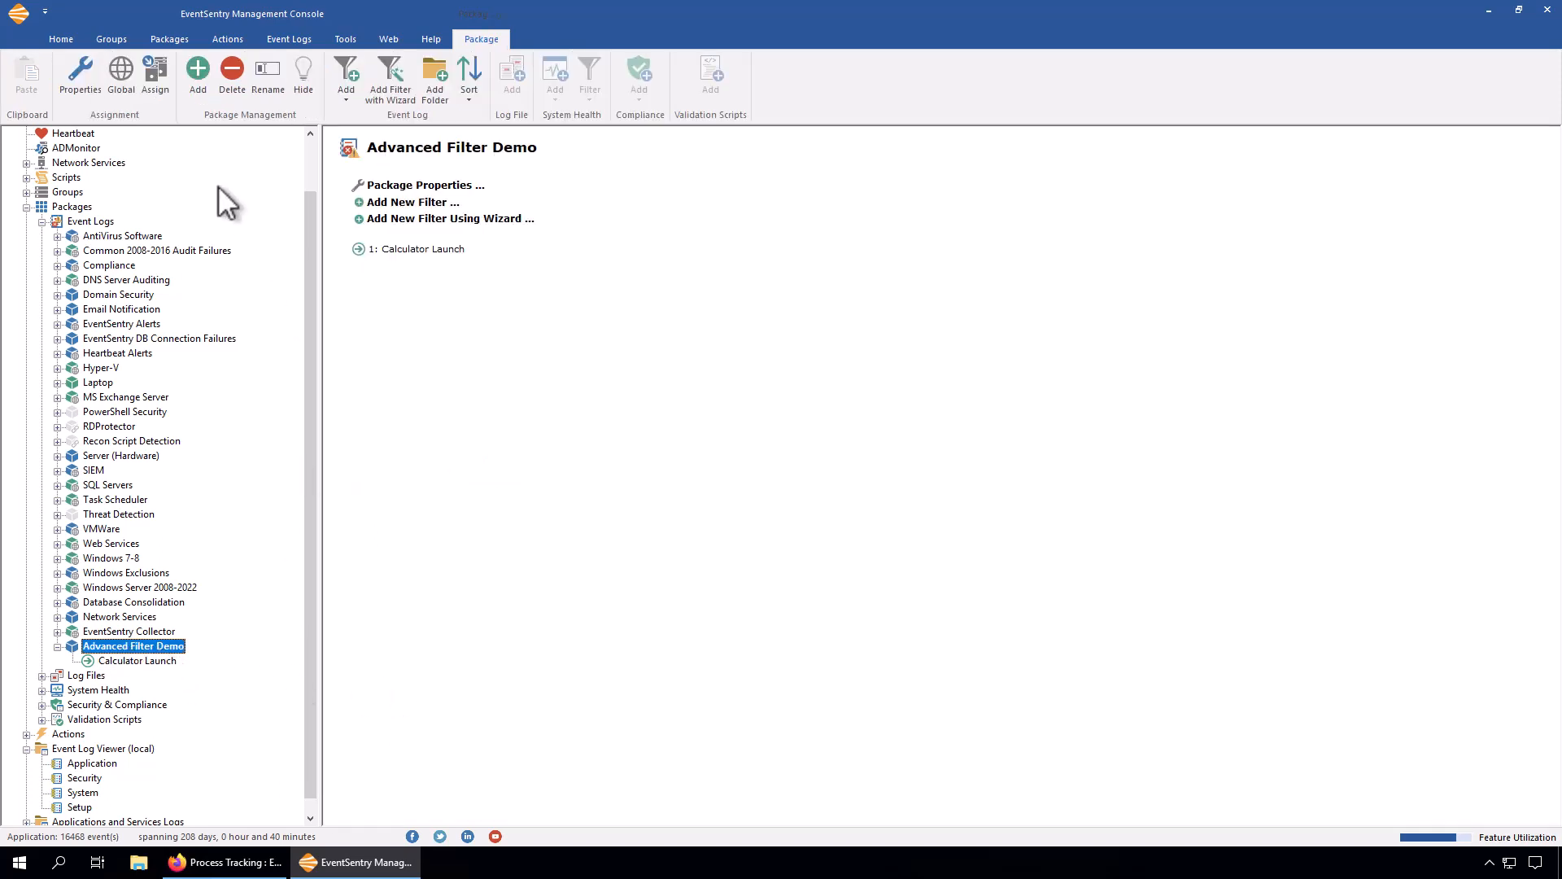
{"action": "left_click", "coordinate": [84, 75]}
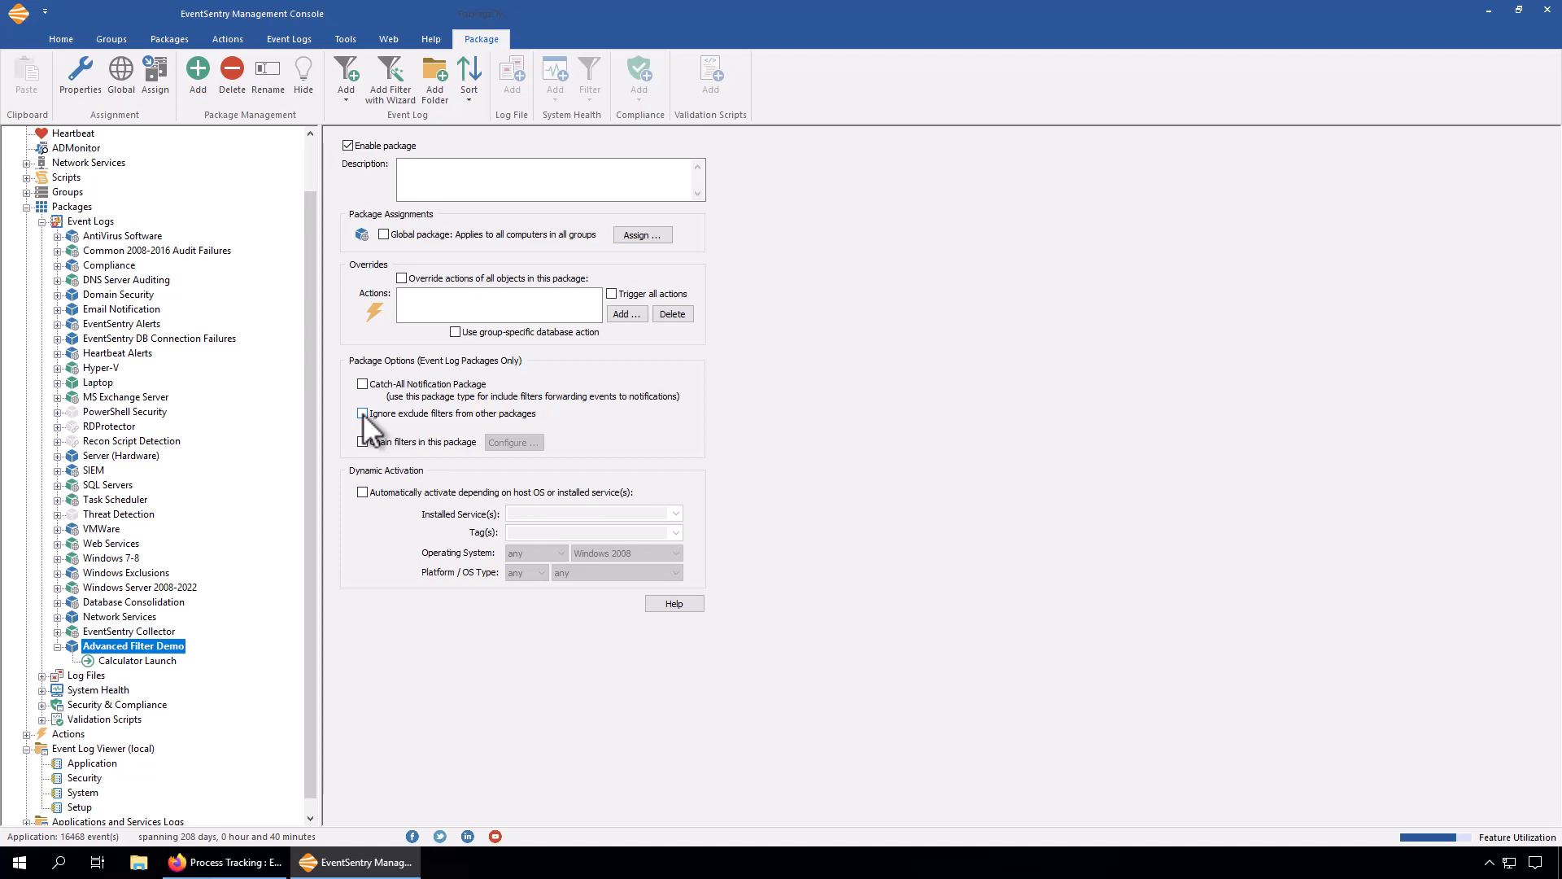
{"action": "key", "text": "Down"}
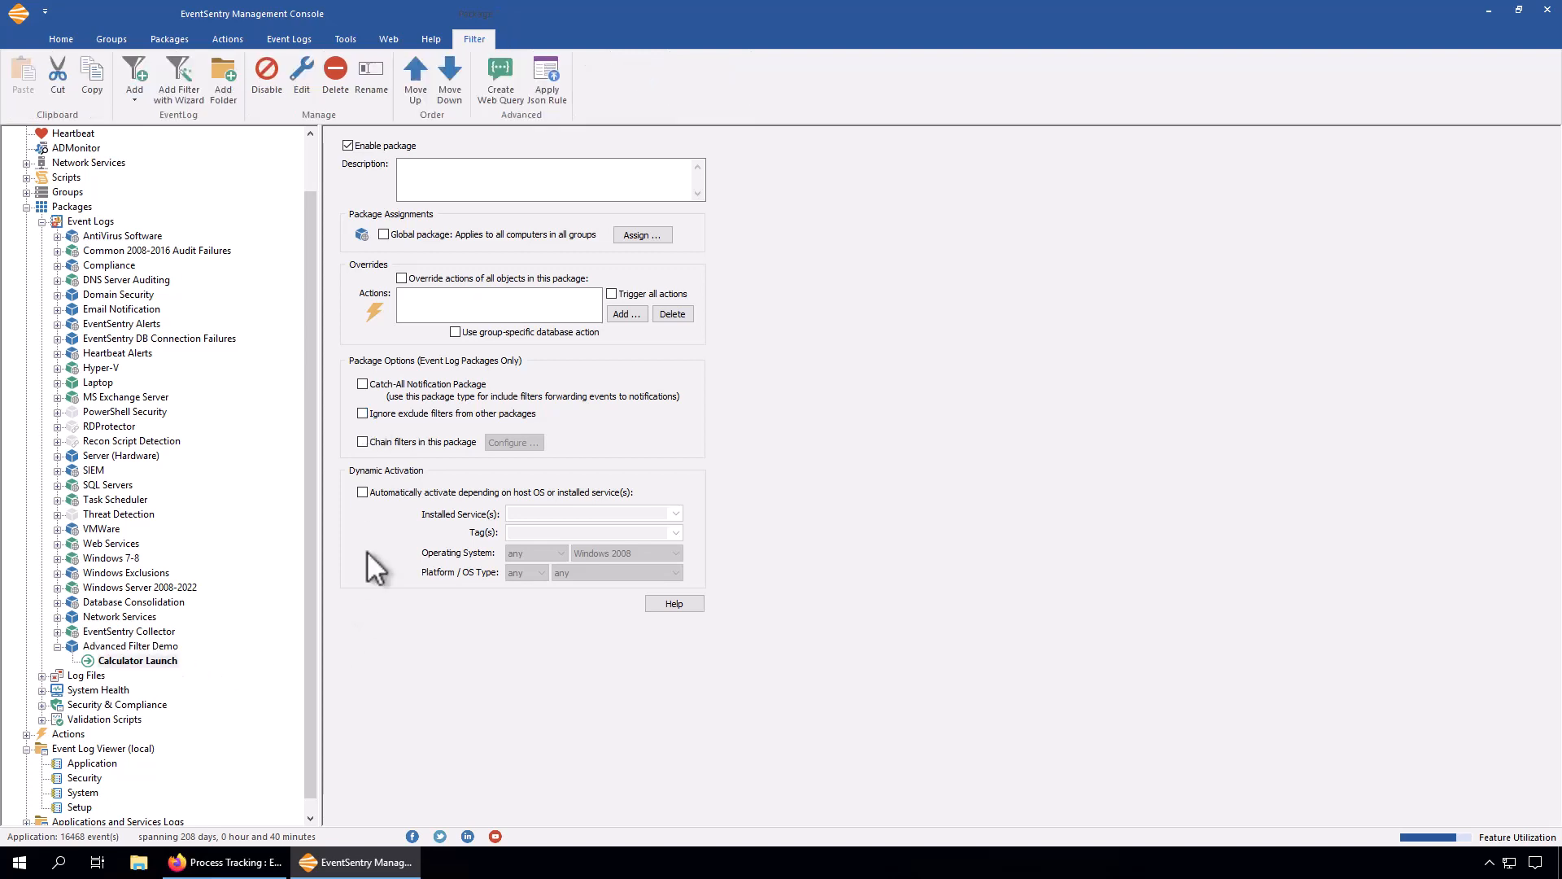
{"action": "left_click", "coordinate": [400, 406]}
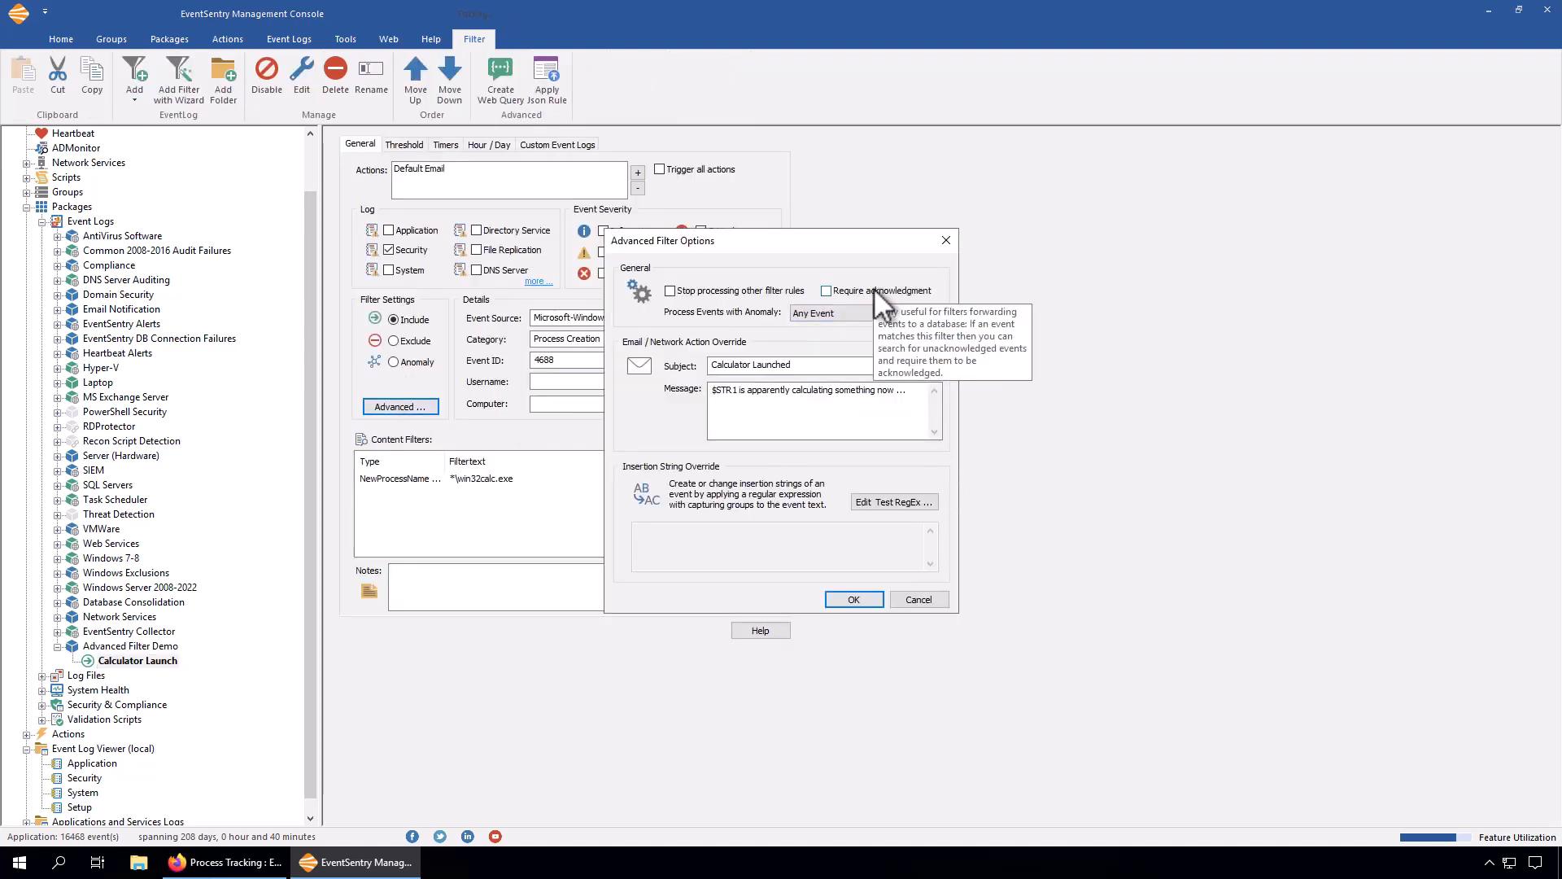